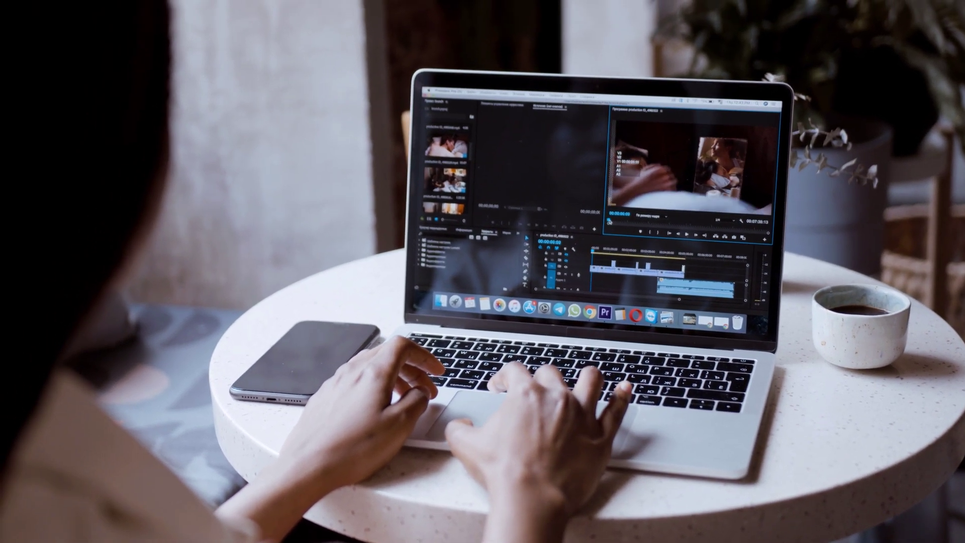
Step: Open topmediai.com/app/image-to-video/ to show the Image to Video tool with Google Veo 3 Model
mouse_move(609, 221)
mouse_down()
mouse_move(621, 221)
mouse_move(599, 233)
mouse_move(617, 224)
mouse_up()
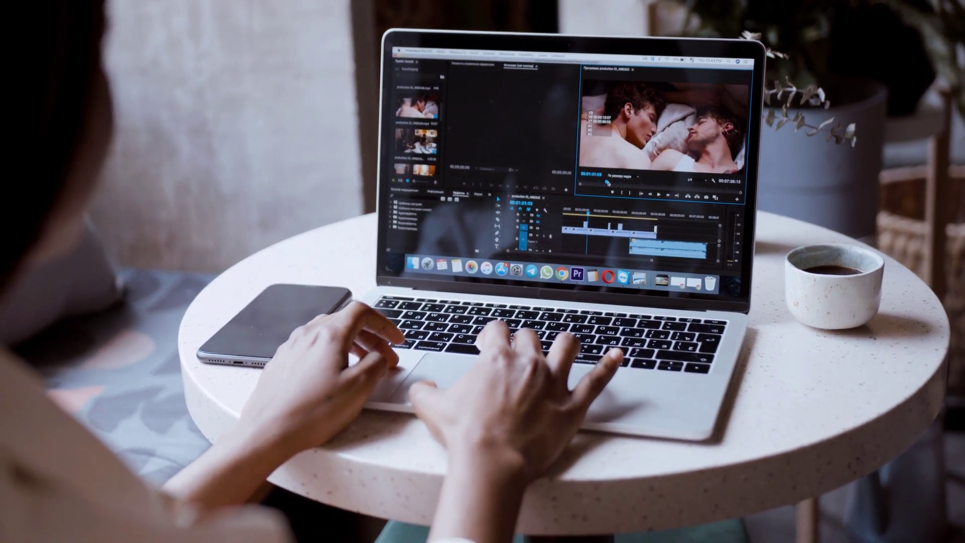
drag(608, 183, 622, 222)
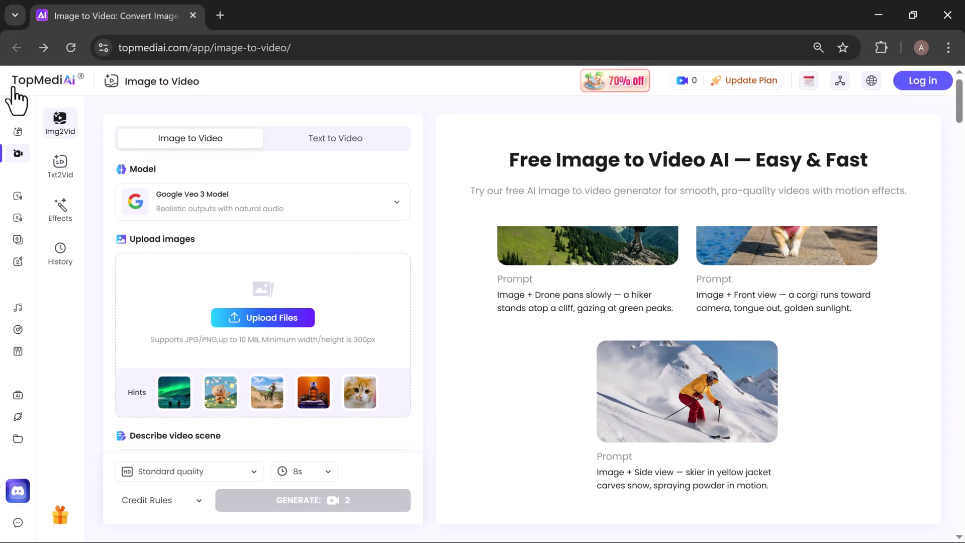
Step: Scroll past the generator panel down to the 'Convert Photo to Video' section
drag(10, 83, 97, 83)
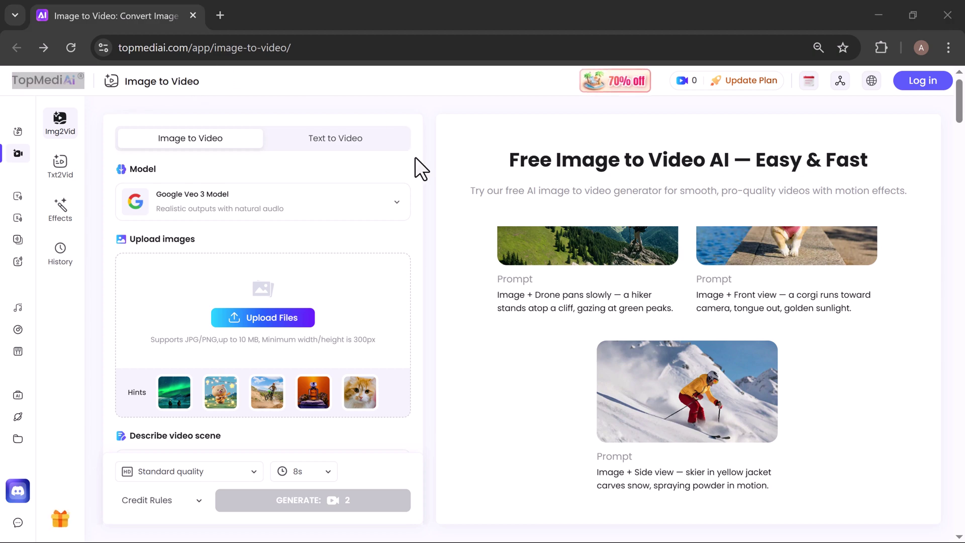
click(445, 219)
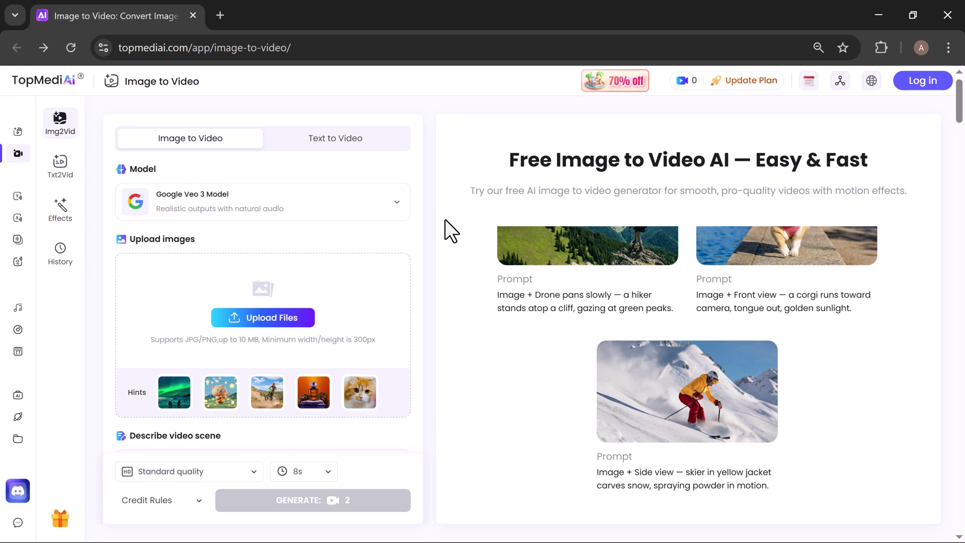
scroll(445, 220, down, 2)
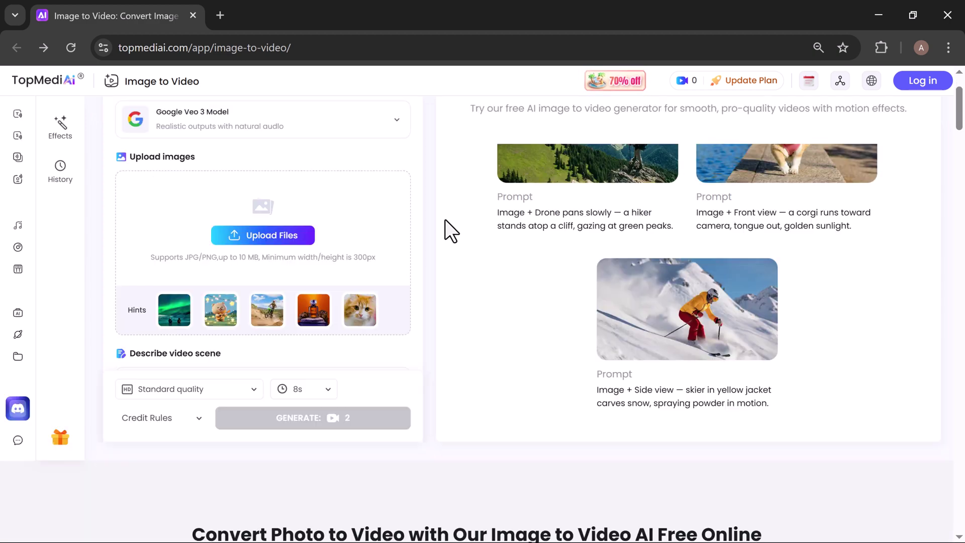
scroll(445, 219, down, 3)
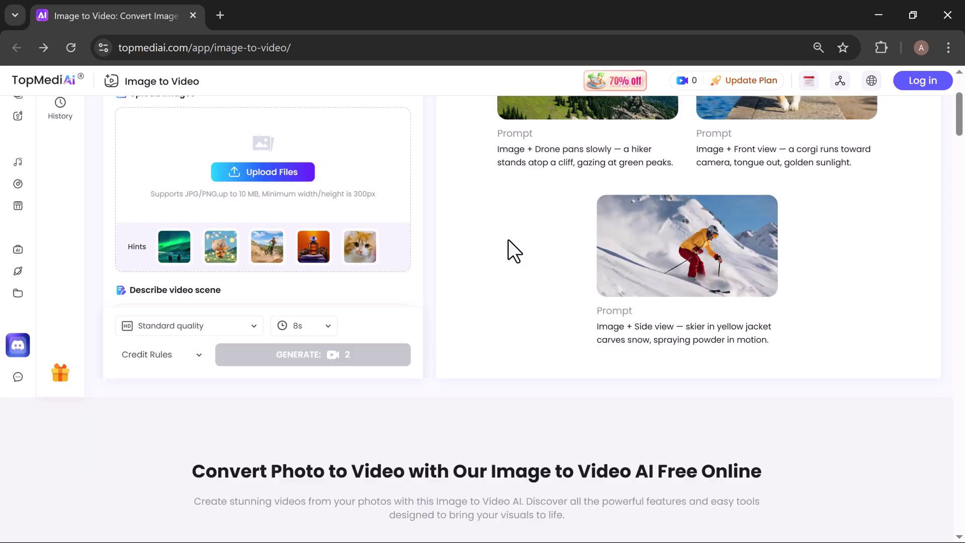
scroll(551, 253, down, 4)
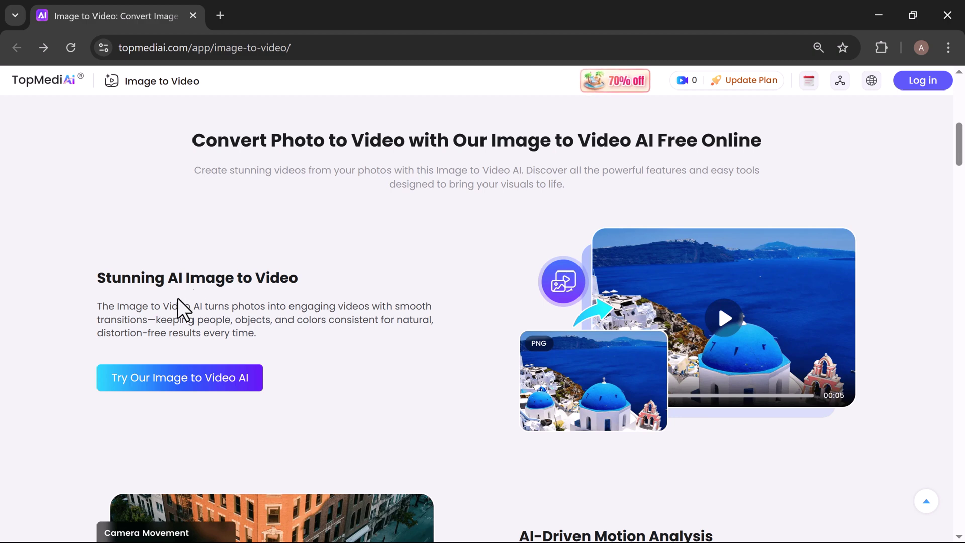
Step: Scroll through the feature, how-to, camera motion and tools sections to the FAQ list
scroll(341, 372, down, 2)
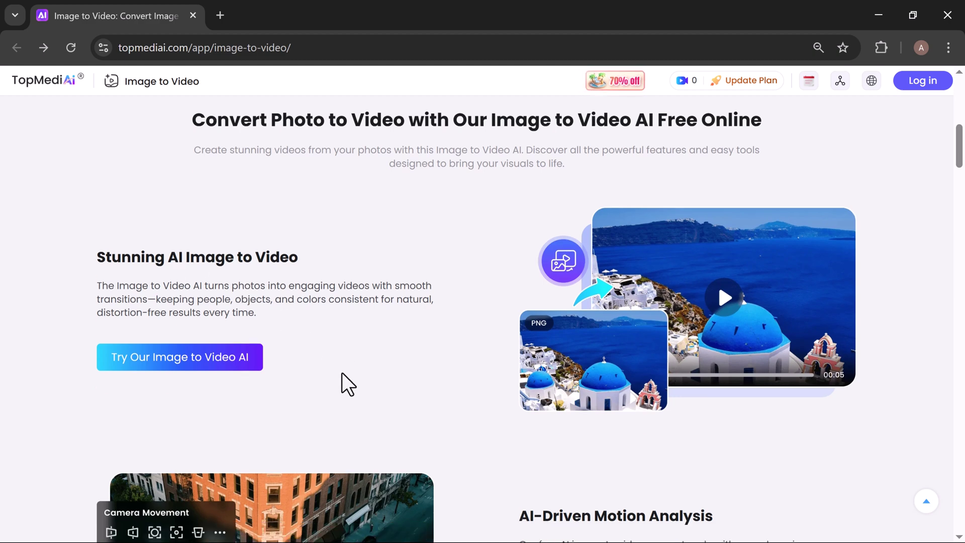
scroll(342, 373, down, 4)
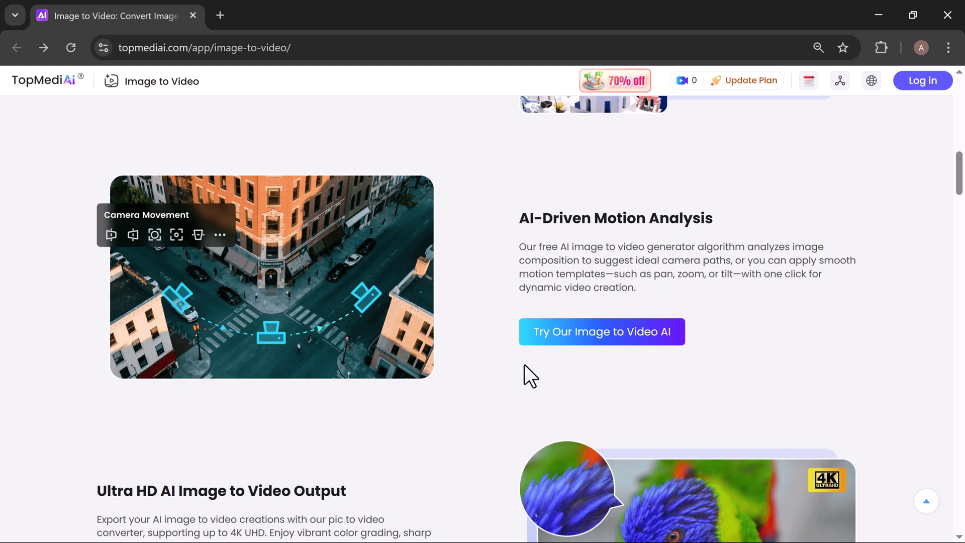
scroll(617, 354, down, 3)
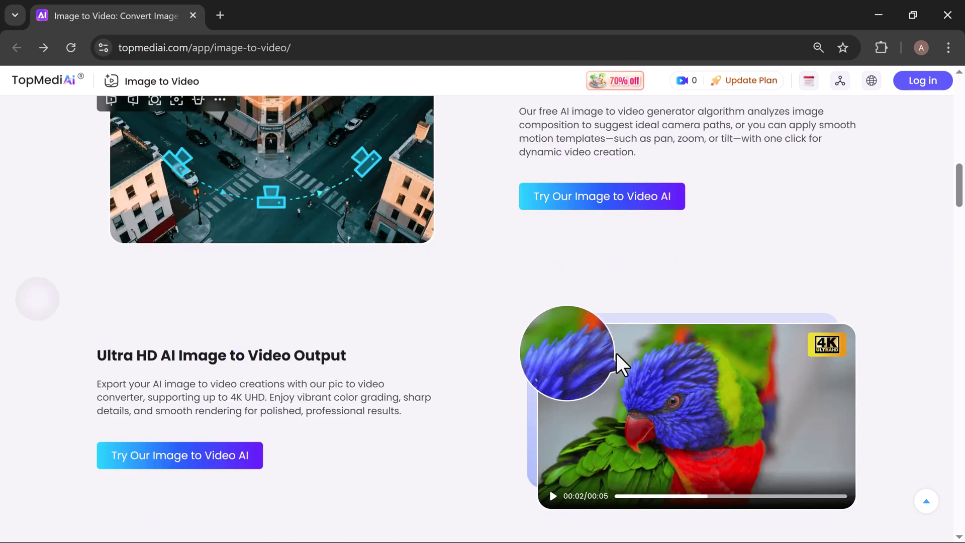
scroll(617, 354, down, 1)
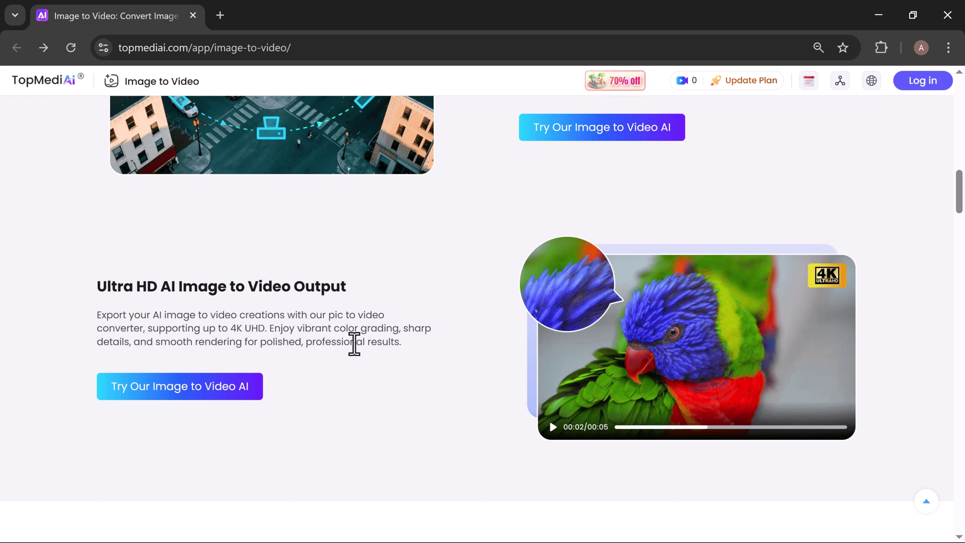
scroll(380, 380, down, 8)
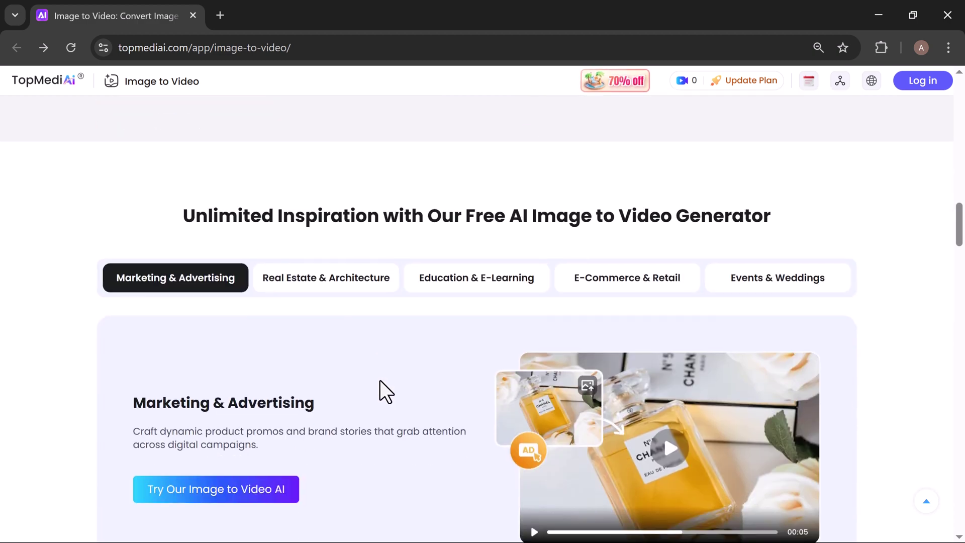
scroll(380, 381, down, 2)
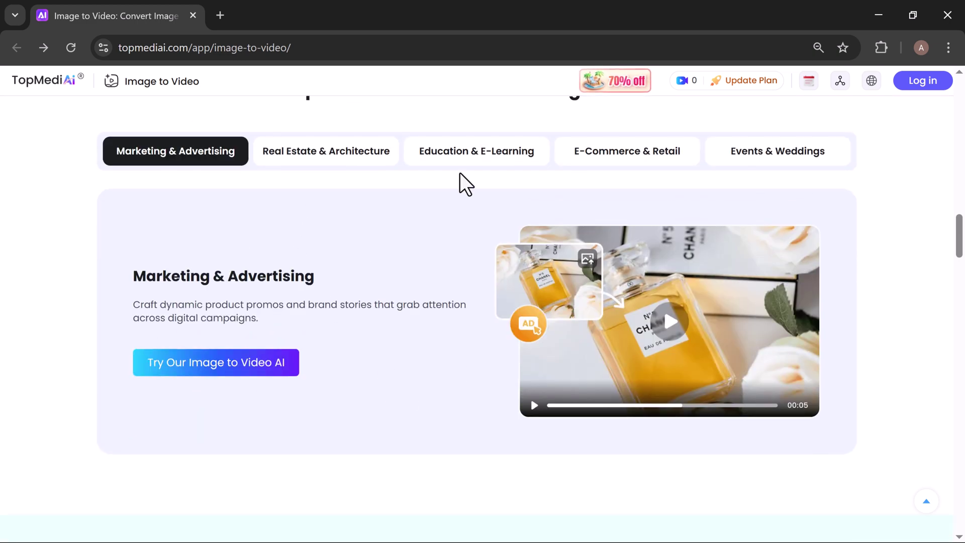
scroll(361, 402, down, 8)
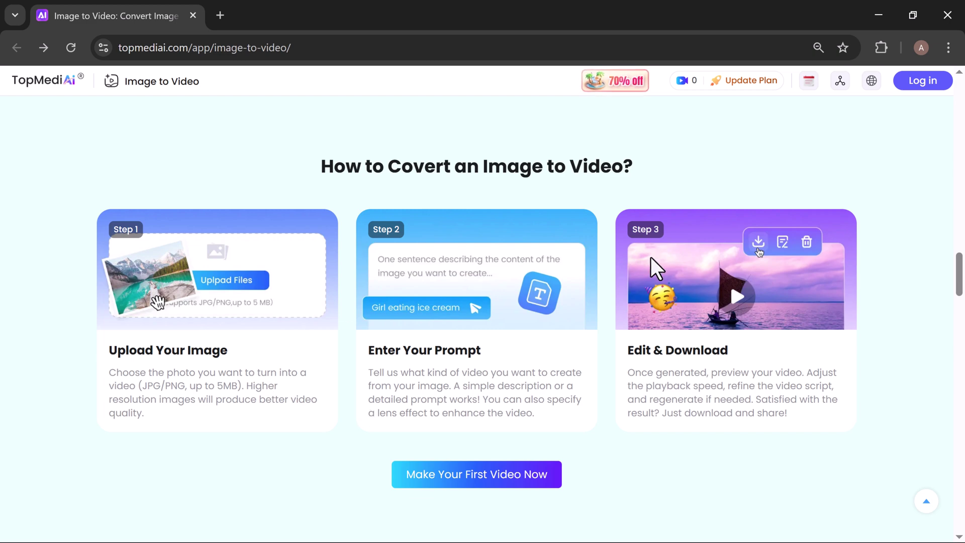
scroll(737, 382, down, 3)
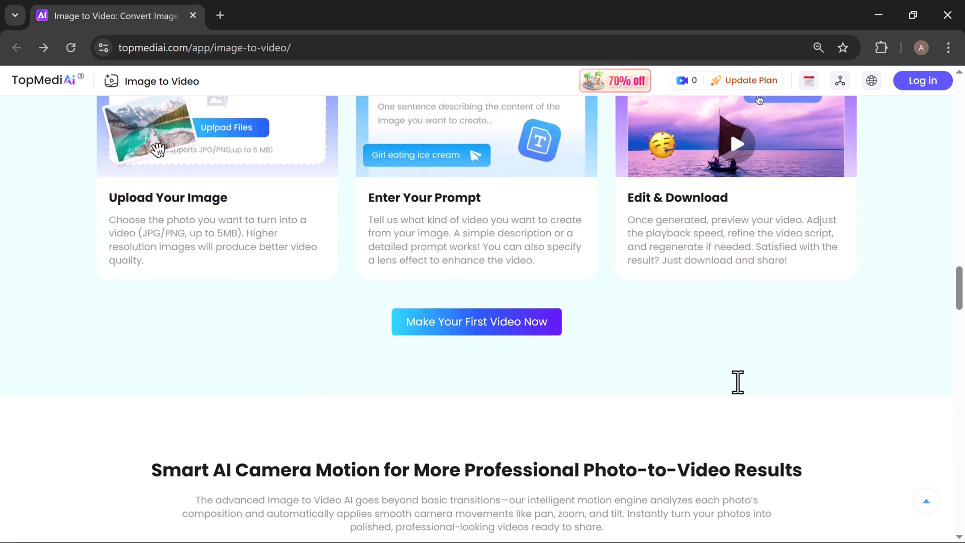
scroll(737, 382, down, 5)
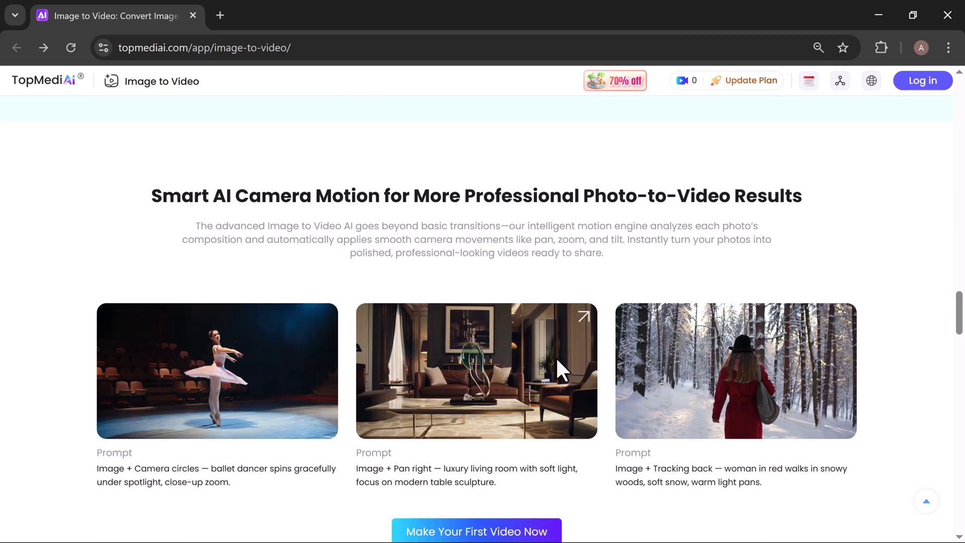
scroll(471, 271, down, 2)
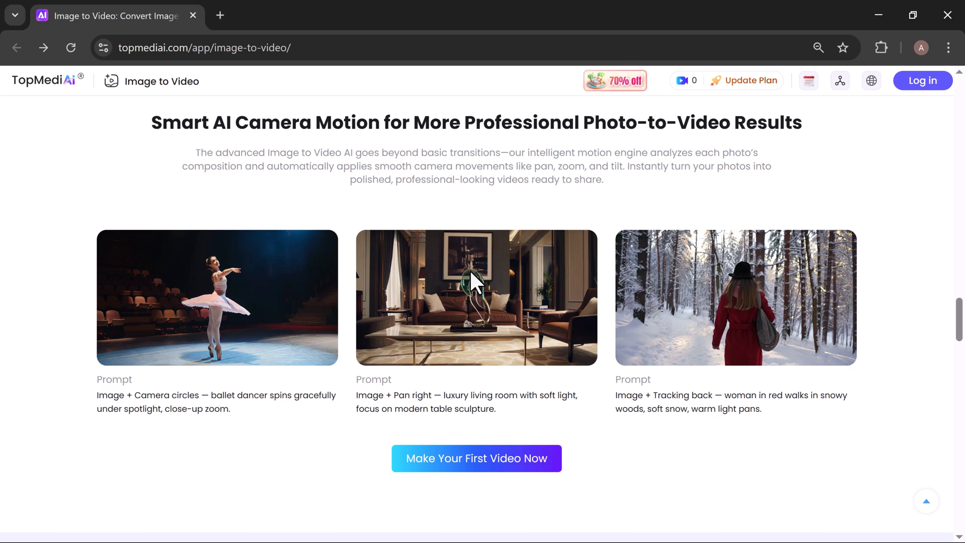
scroll(471, 271, down, 7)
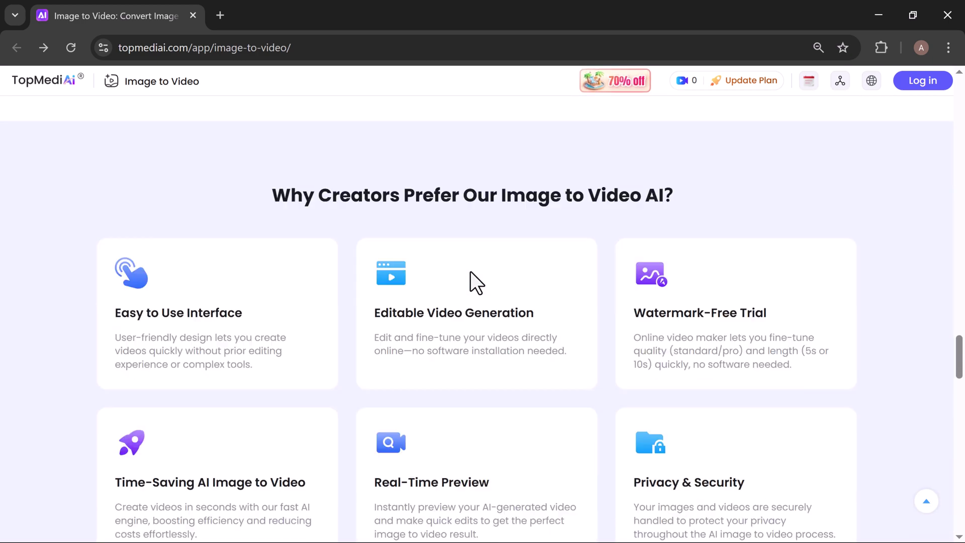
scroll(470, 271, down, 10)
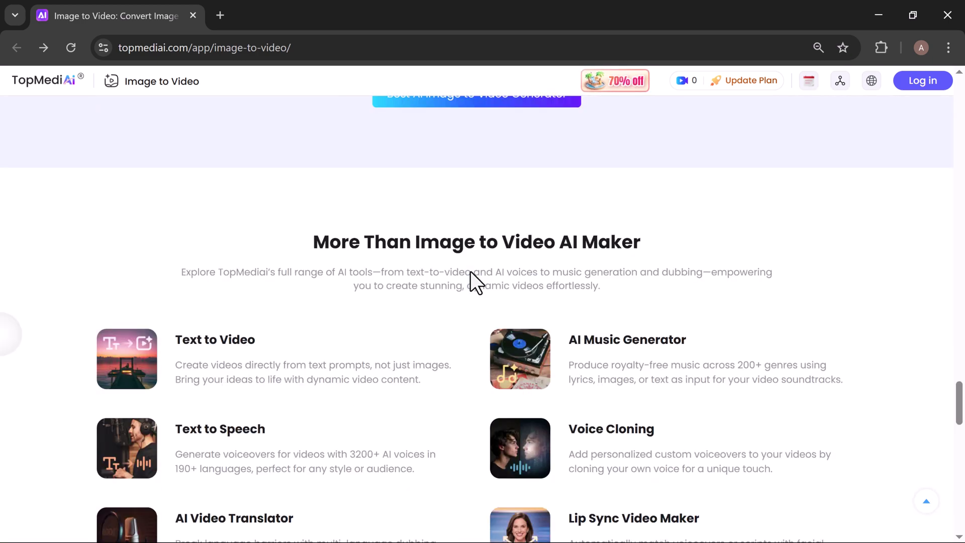
scroll(470, 272, down, 15)
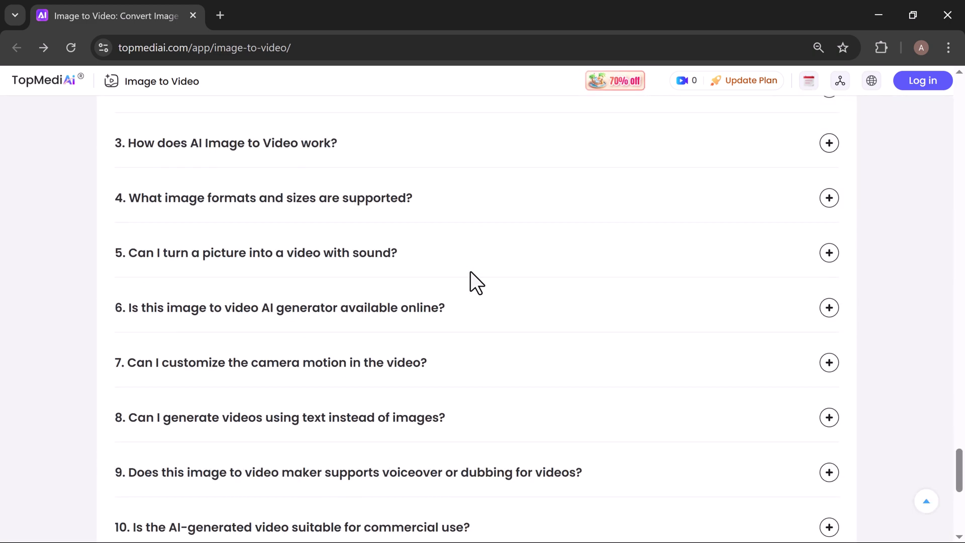
scroll(470, 272, down, 8)
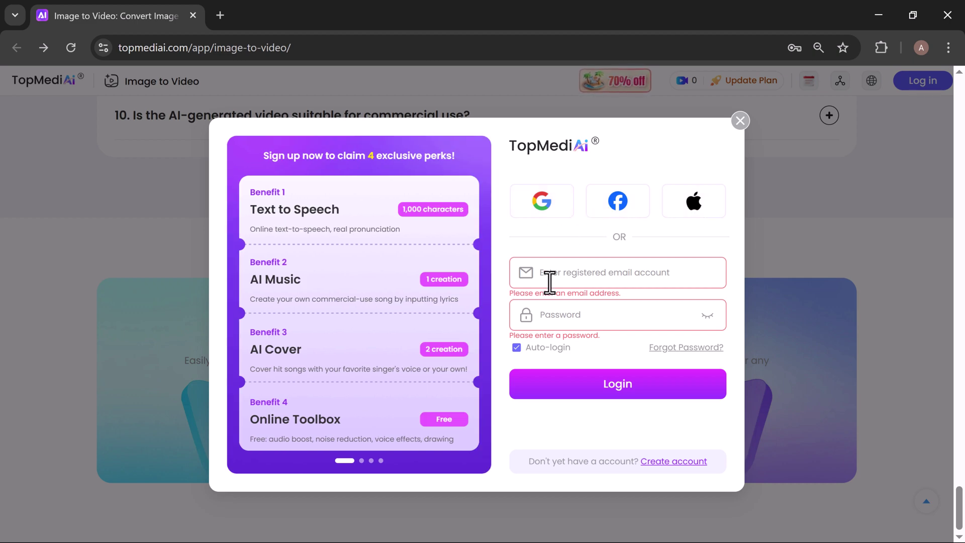
Step: Untick Auto-login and sign in, returning to the generator with 202 credits
click(516, 349)
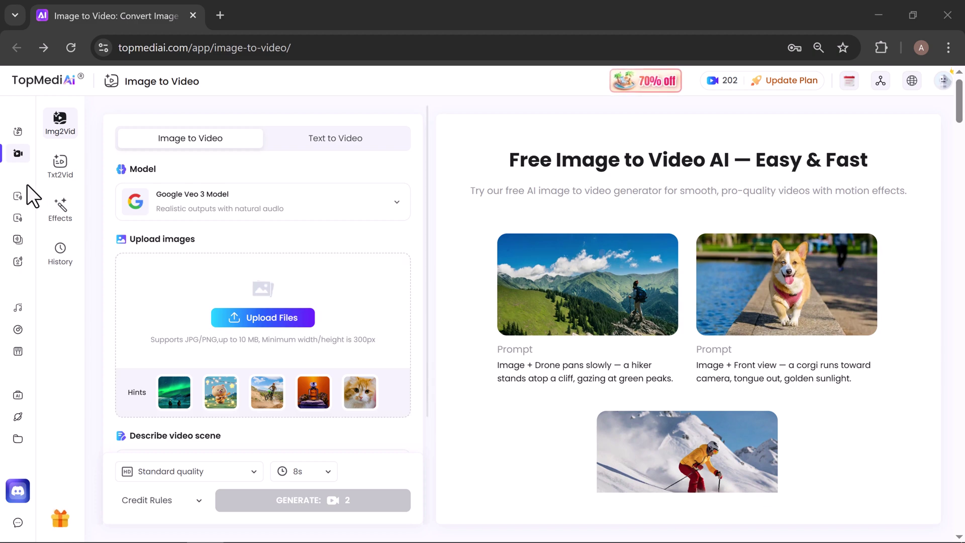
Step: Expand the left icon rail into the labelled sidebar of video, voiceover, music and AI tools
mouse_move(31, 116)
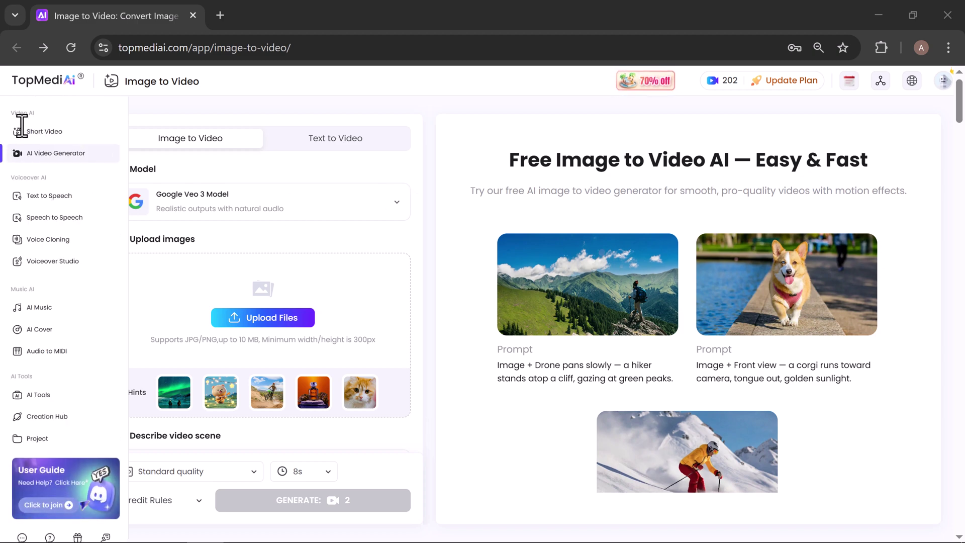
Step: Open the AI Short Video maker and select its description box
click(33, 135)
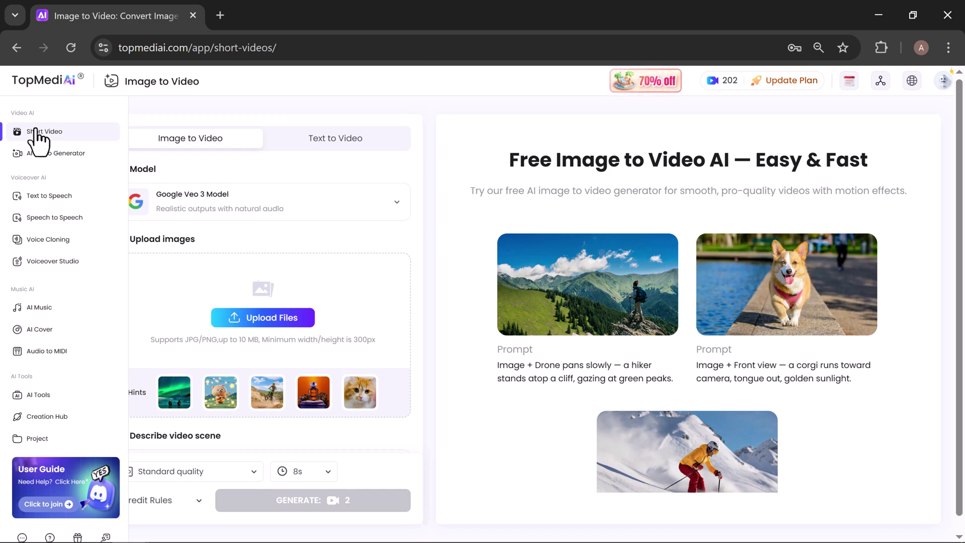
click(35, 131)
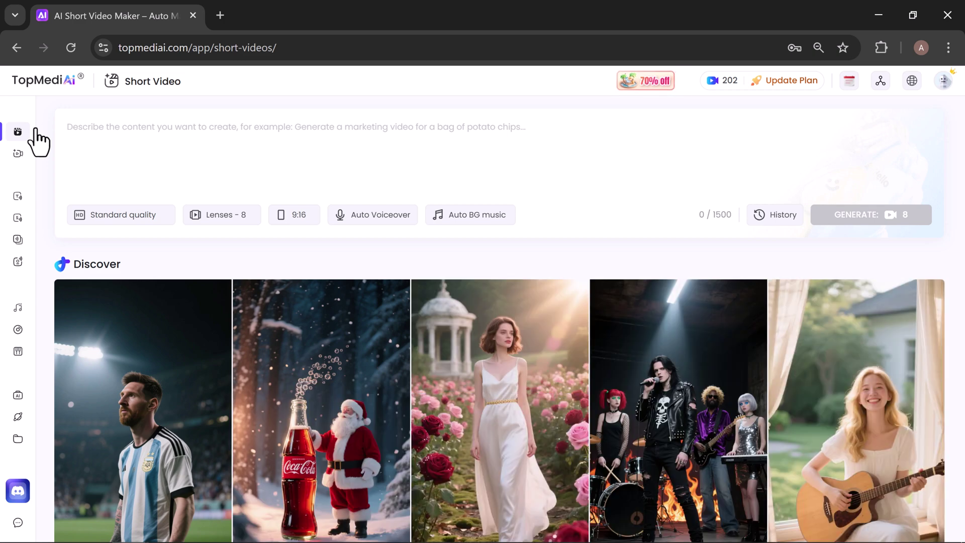
click(179, 121)
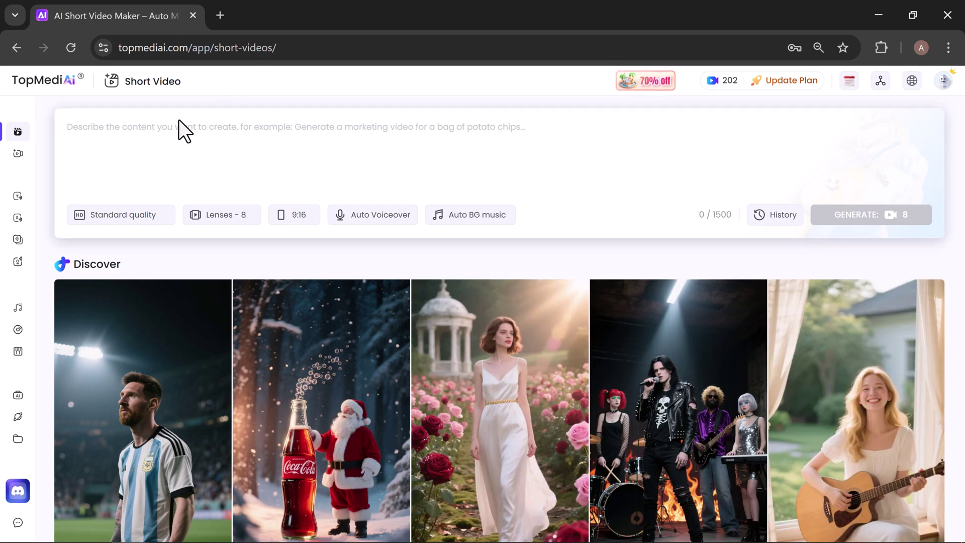
Step: Browse the Discover grid, then paste the prompt 'Generate a marketing video of pizza shop'
mouse_move(610, 377)
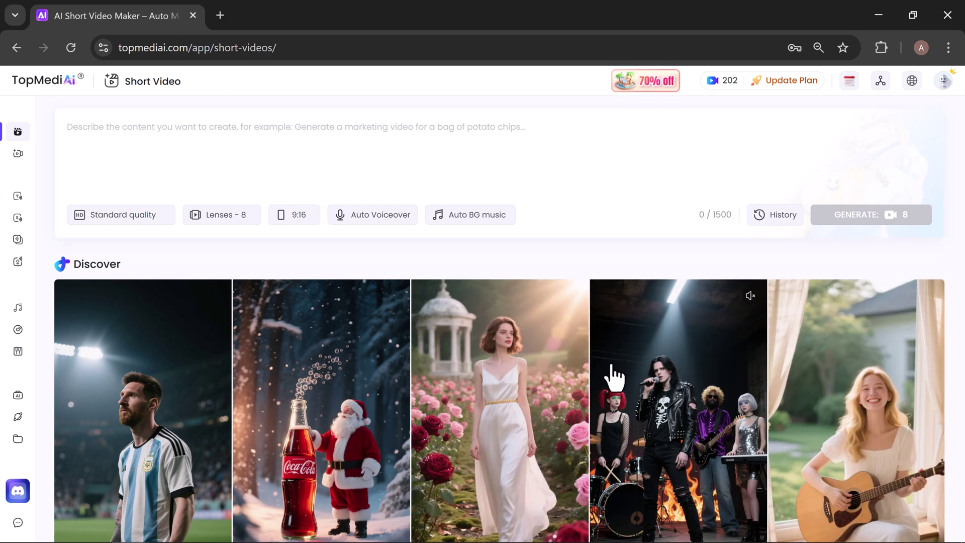
scroll(614, 377, down, 9)
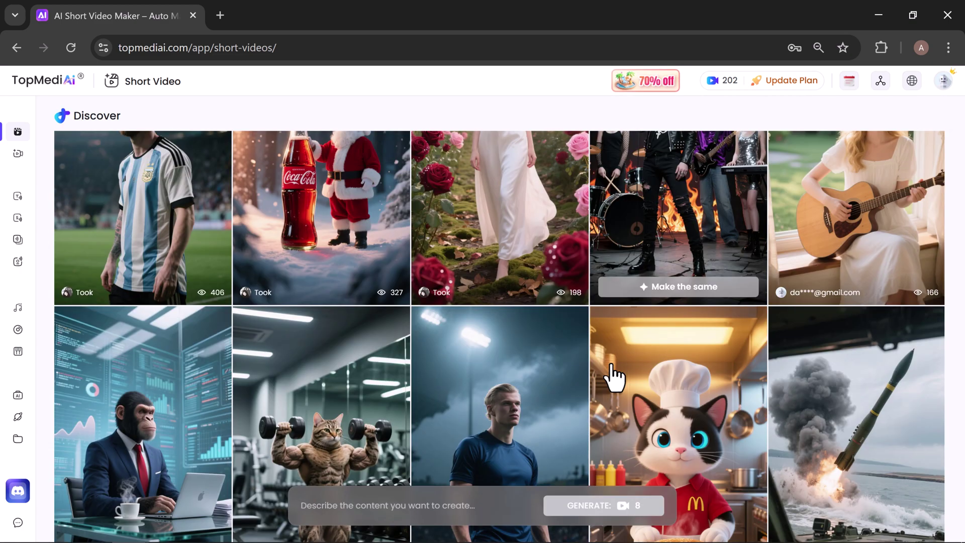
scroll(614, 377, down, 6)
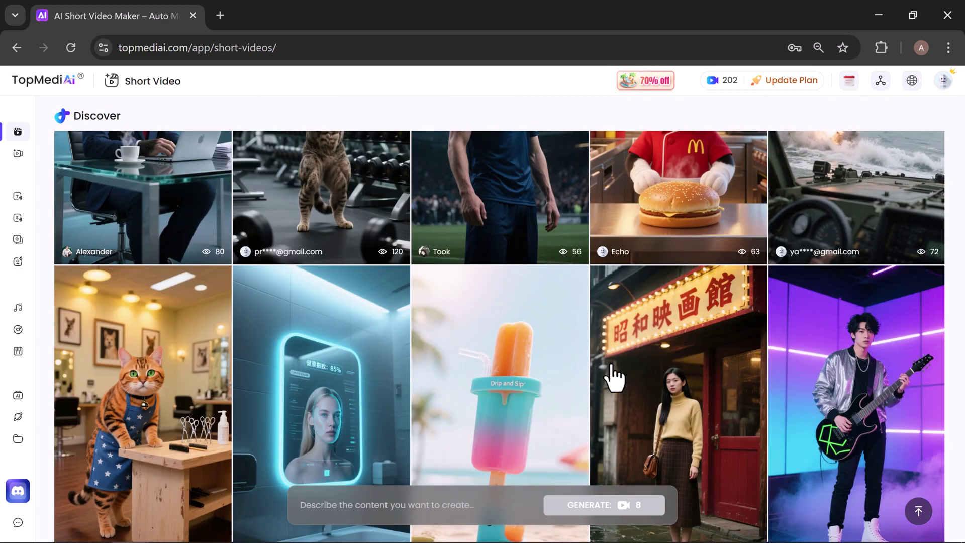
scroll(613, 377, down, 5)
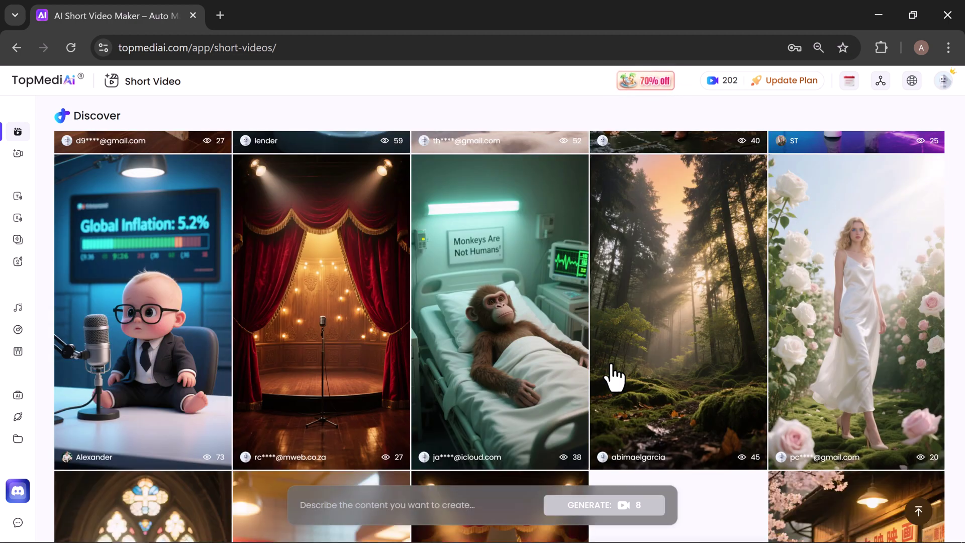
scroll(613, 377, down, 4)
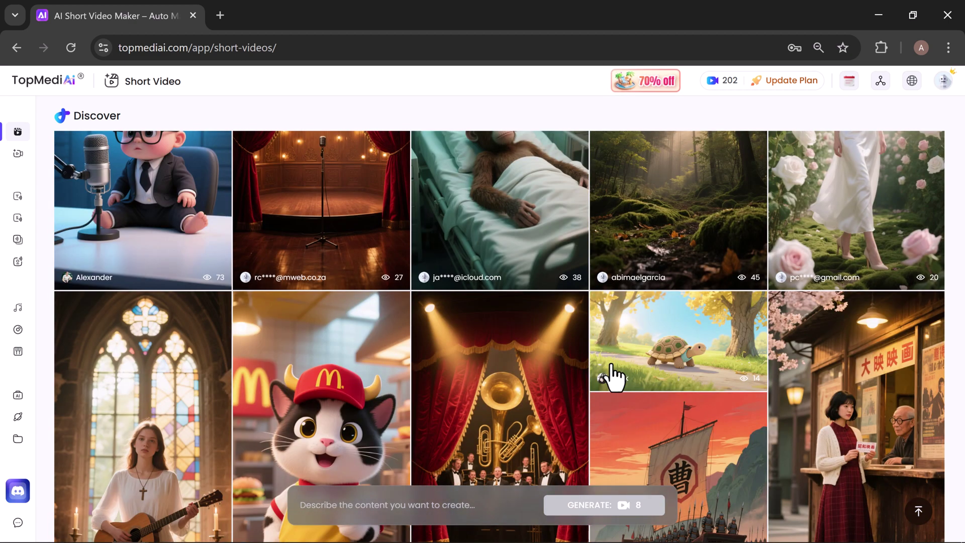
scroll(614, 378, down, 5)
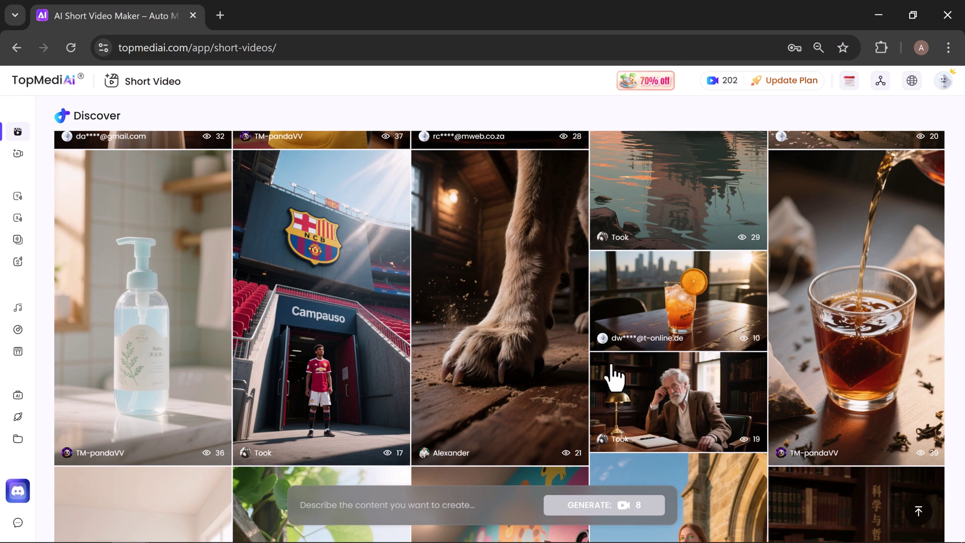
scroll(614, 378, up, 10)
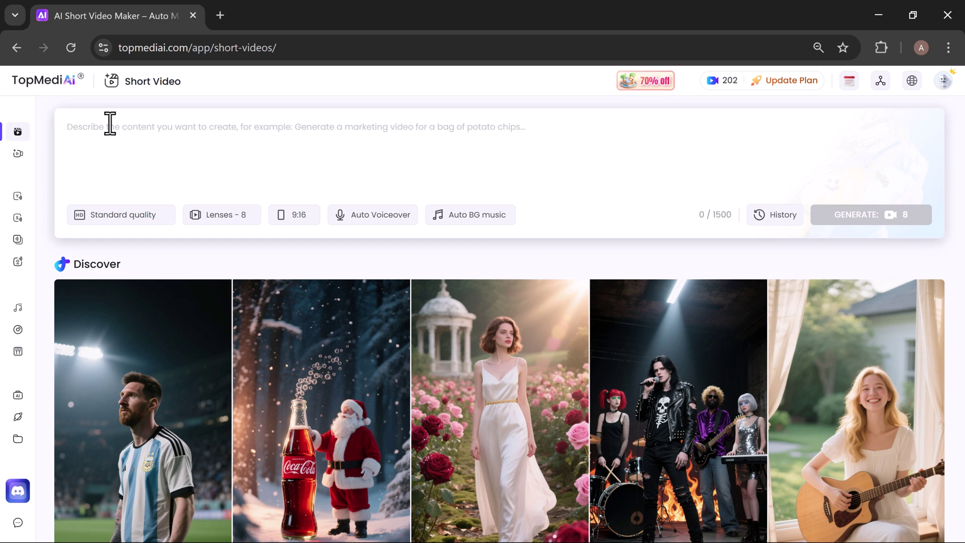
click(110, 123)
text(Generate a marketing video of pizza shop)
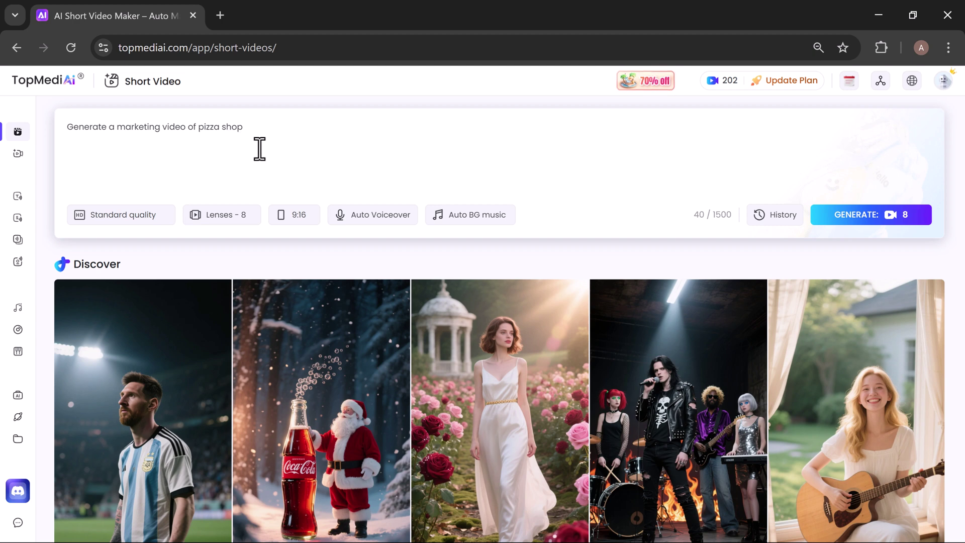
Step: Set Professional quality and 6 lenses (about 30 seconds), keeping the 9:16 aspect ratio
click(124, 225)
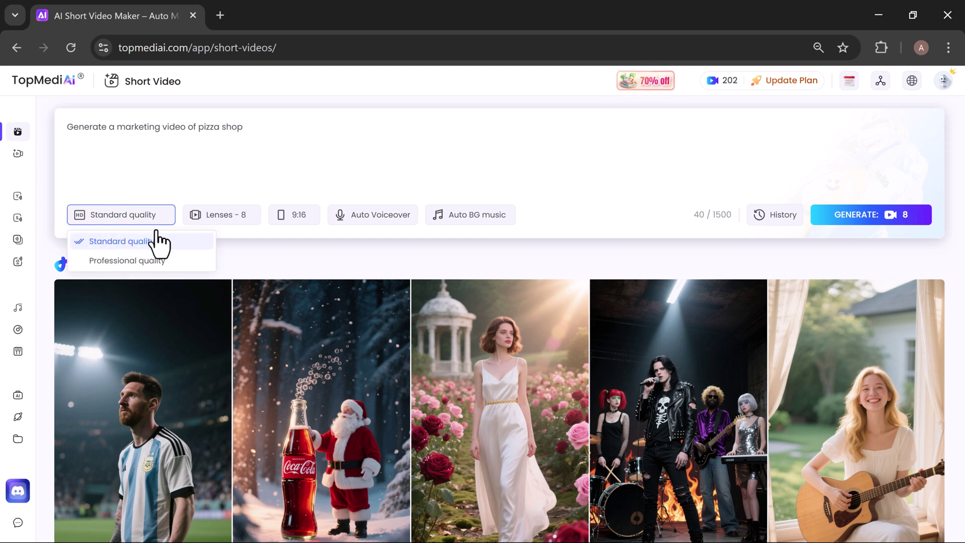
click(132, 260)
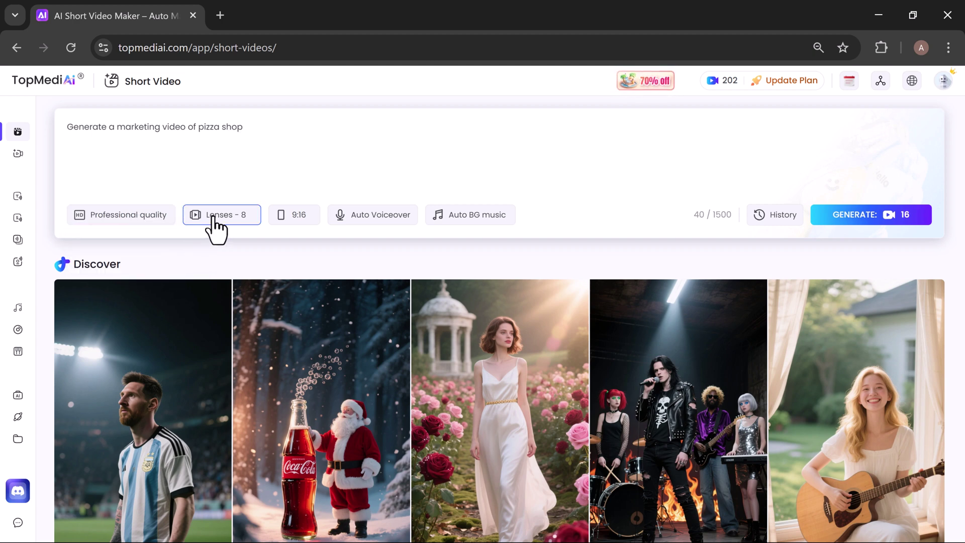
click(215, 216)
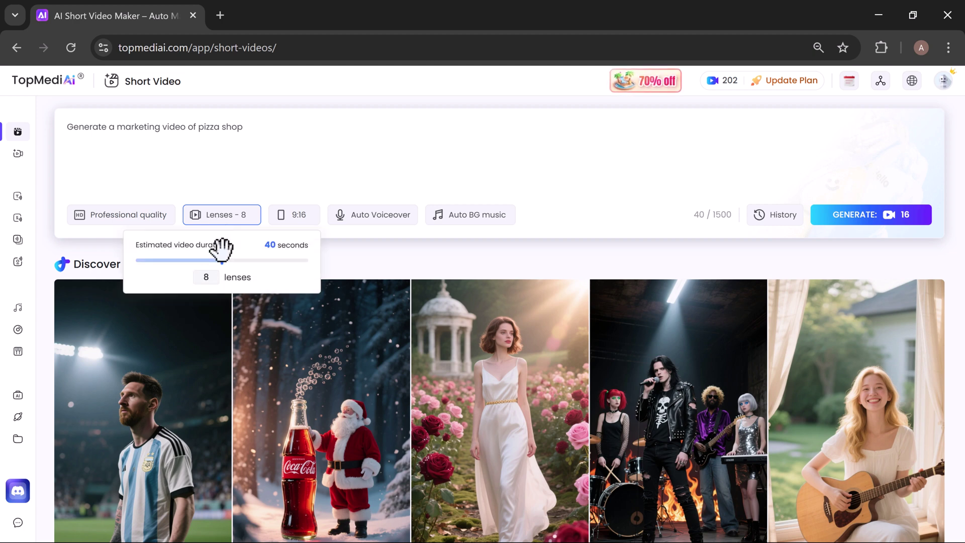
click(196, 262)
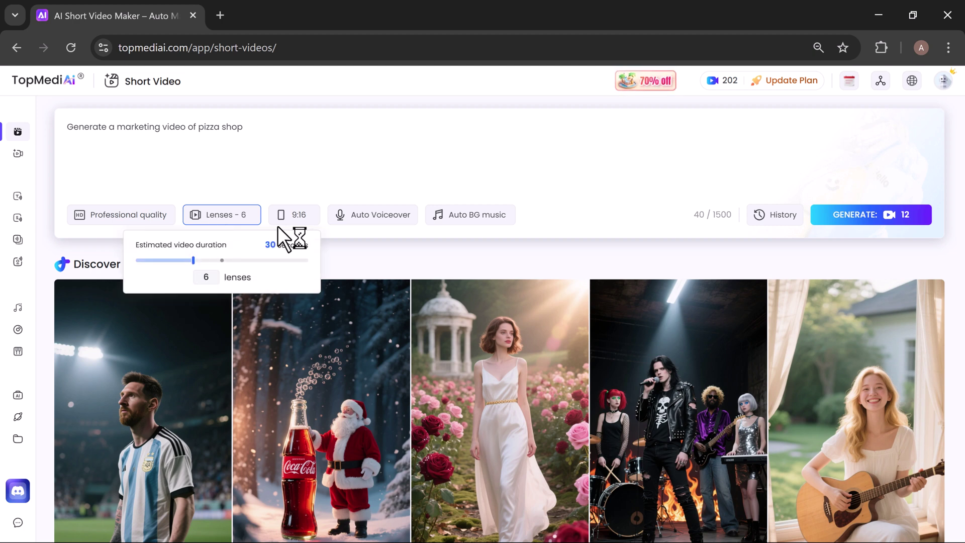
click(289, 221)
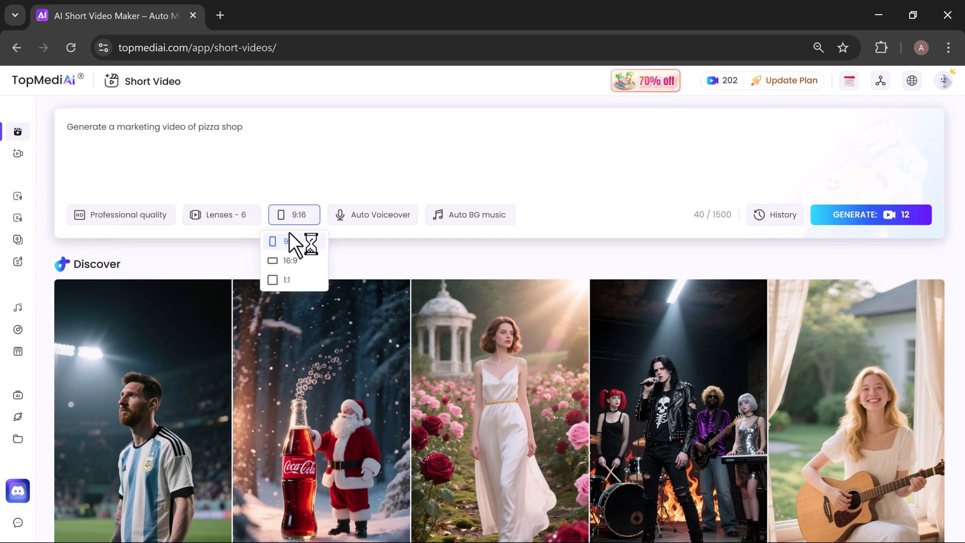
click(289, 241)
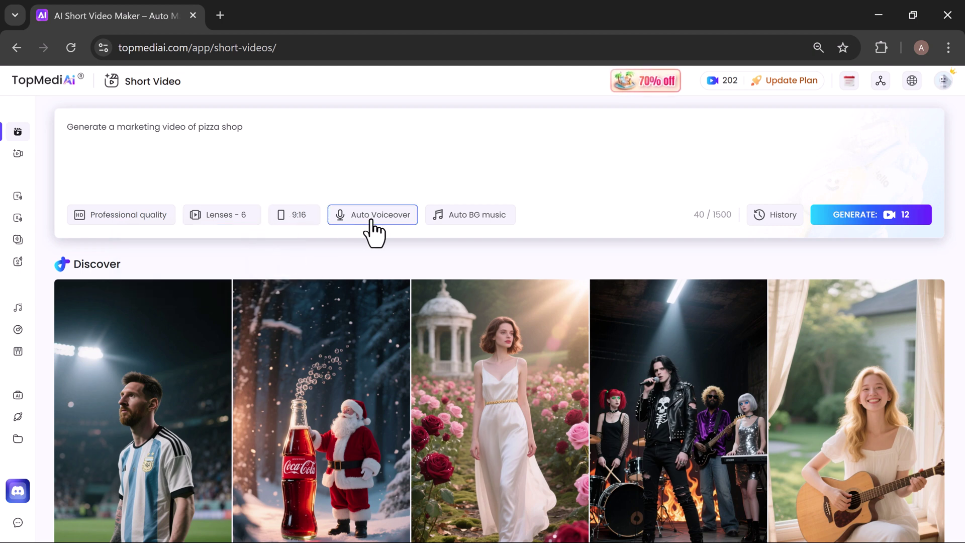
Step: Pick and preview Davis (Young - Male) from the Voiceover Library as the voiceover
click(371, 221)
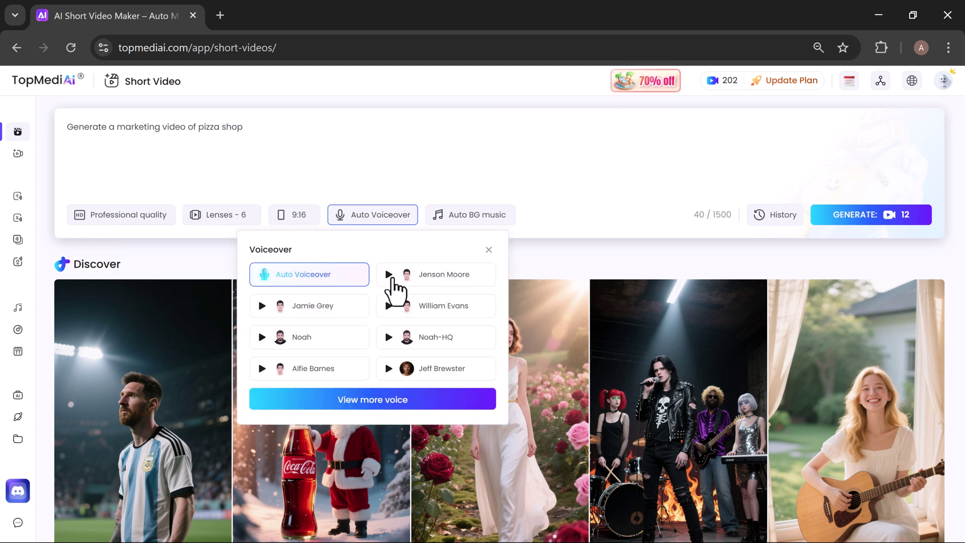
click(377, 402)
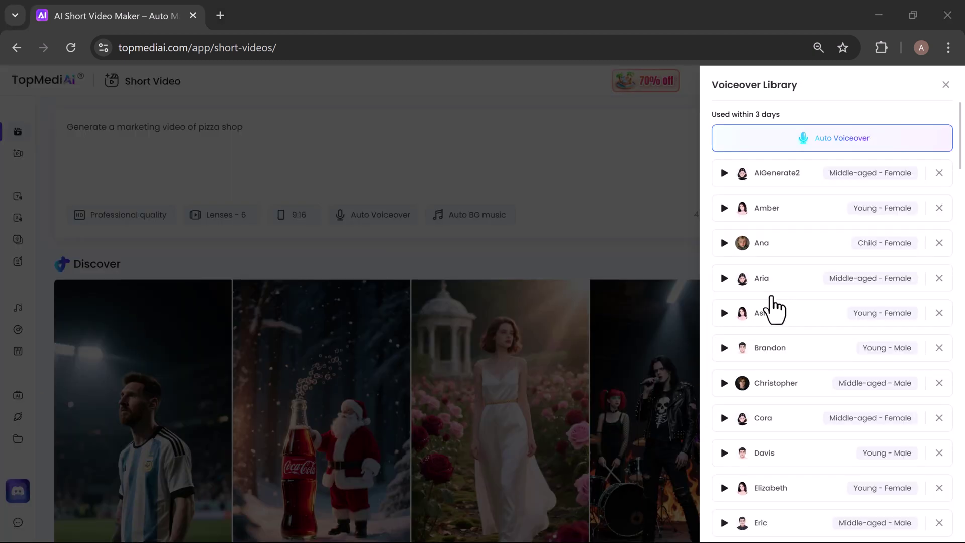
click(724, 453)
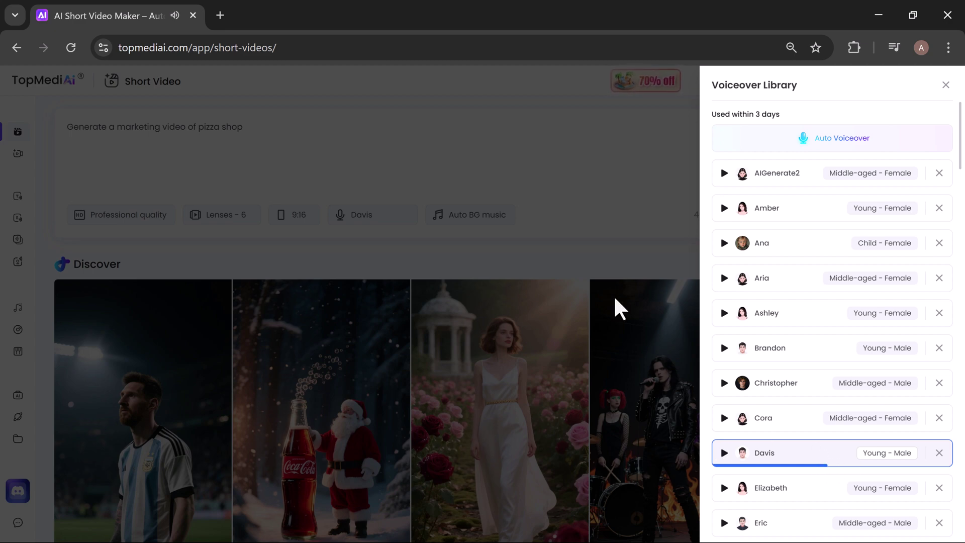
click(518, 221)
click(478, 221)
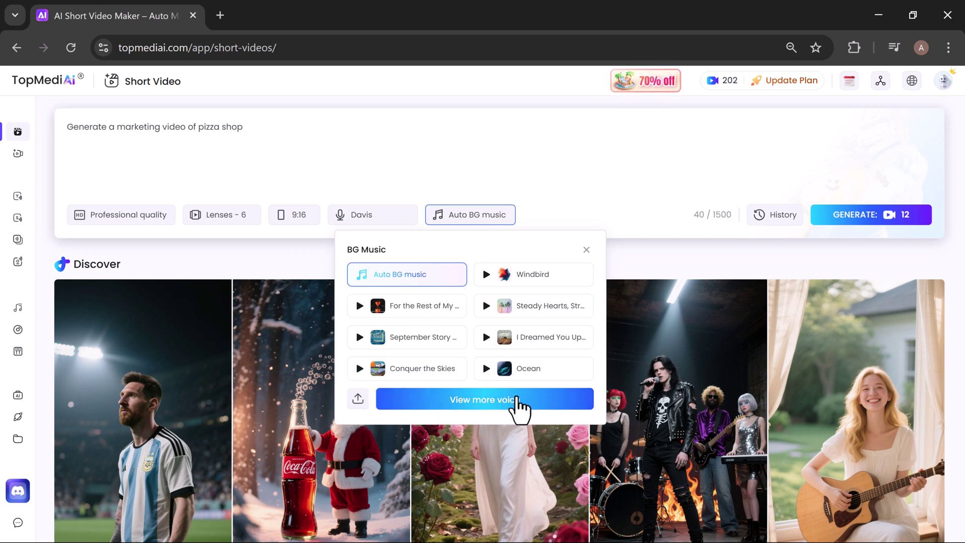
Step: Pick Tree Climbing (Folk) from the BG Music Library as the background music
click(517, 405)
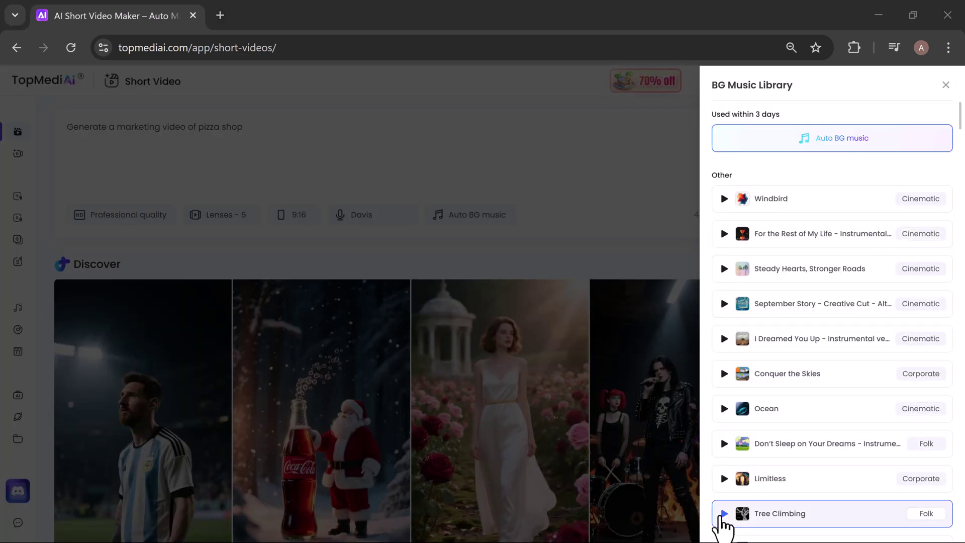
click(724, 514)
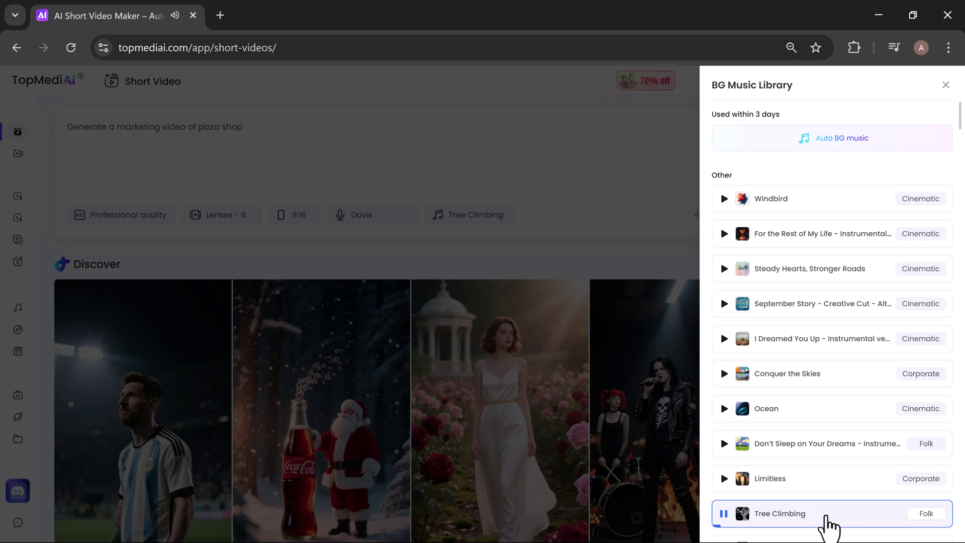
click(635, 240)
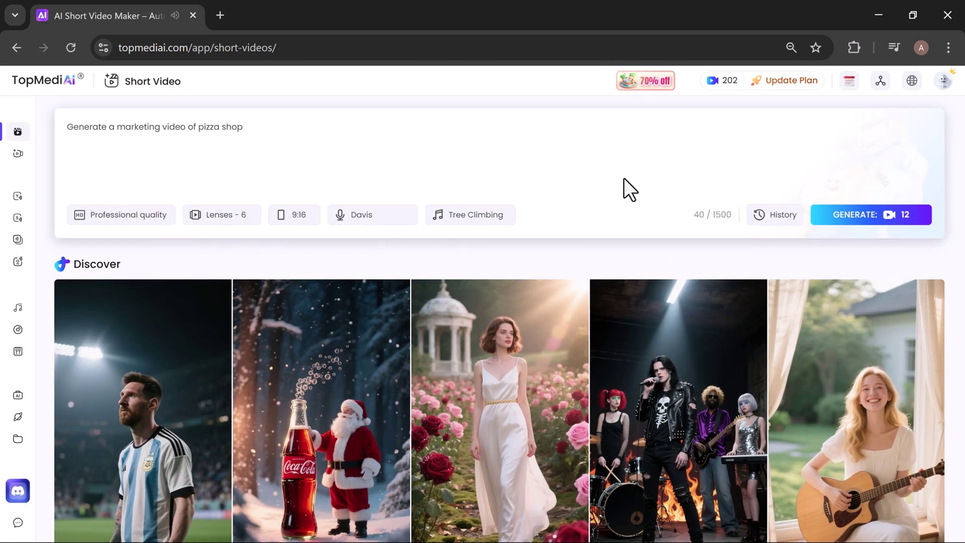
Step: Generate the 28-second Golden Crust Pizza video, play it, and check its voice and music details
click(848, 216)
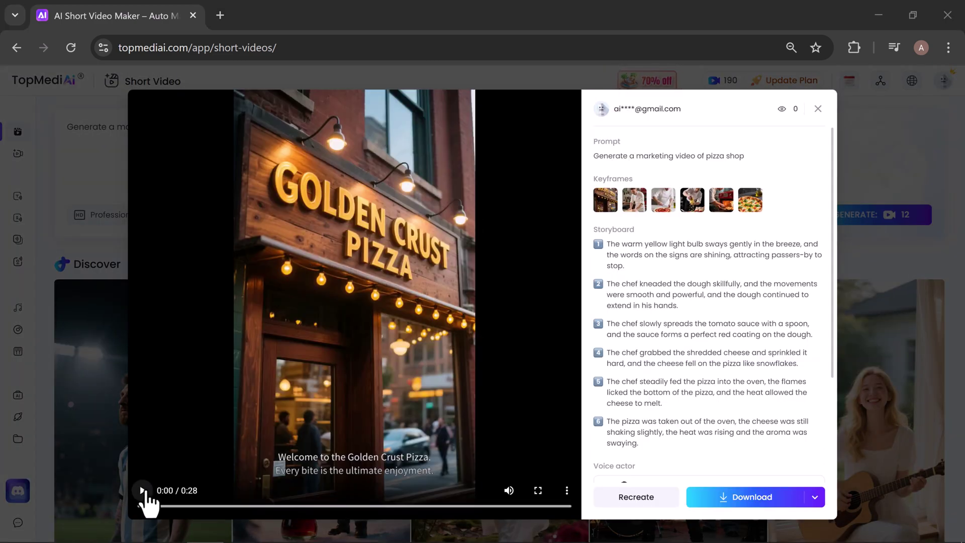
click(143, 491)
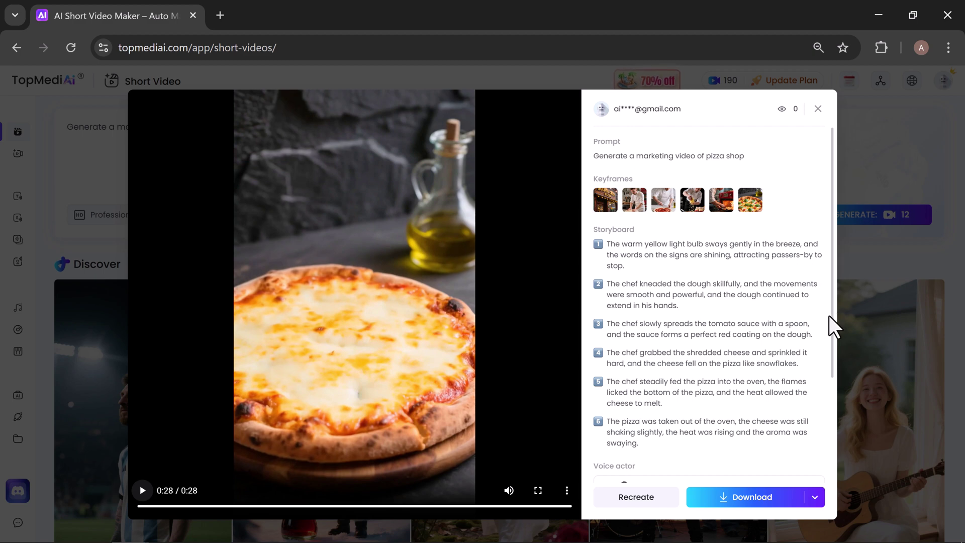
scroll(834, 352, down, 3)
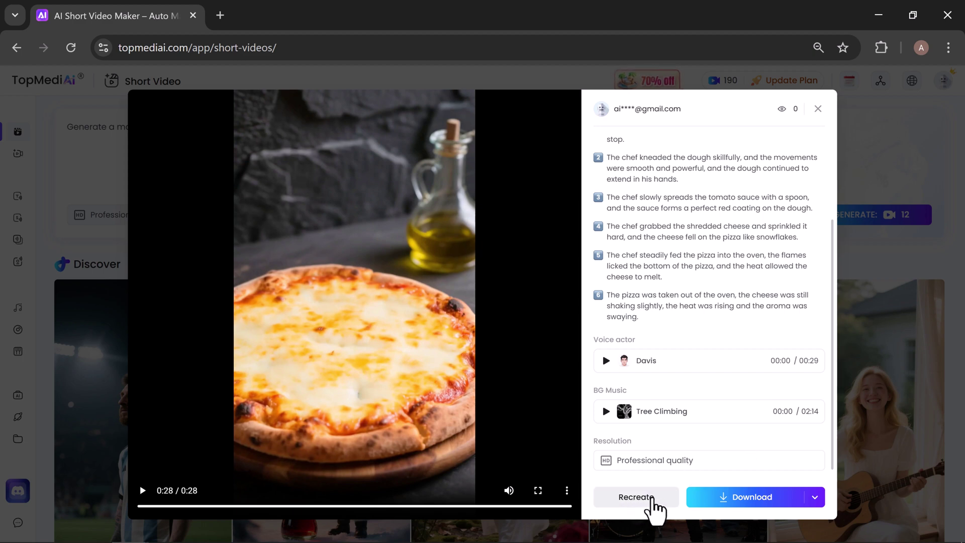
Step: Download the full pizza-shop marketing video, then close its preview
click(815, 500)
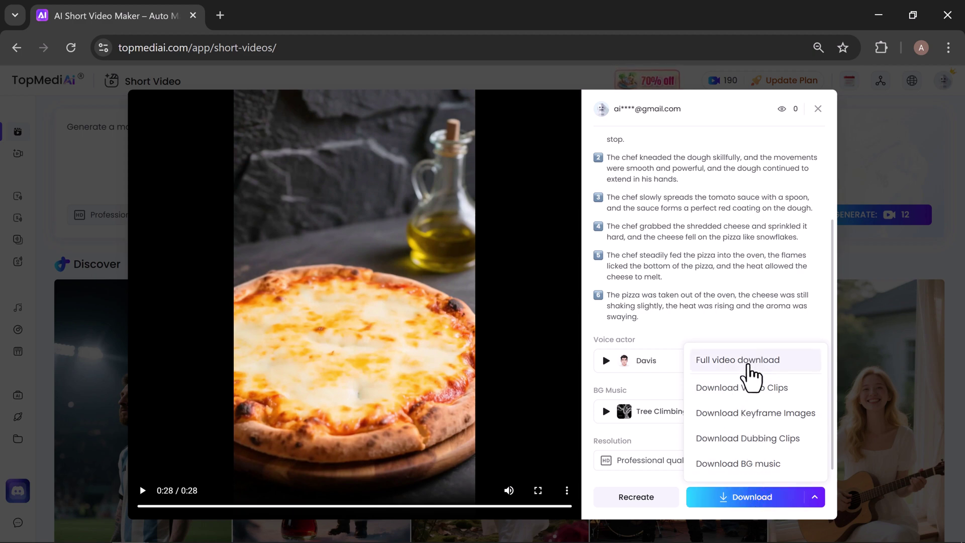
click(754, 503)
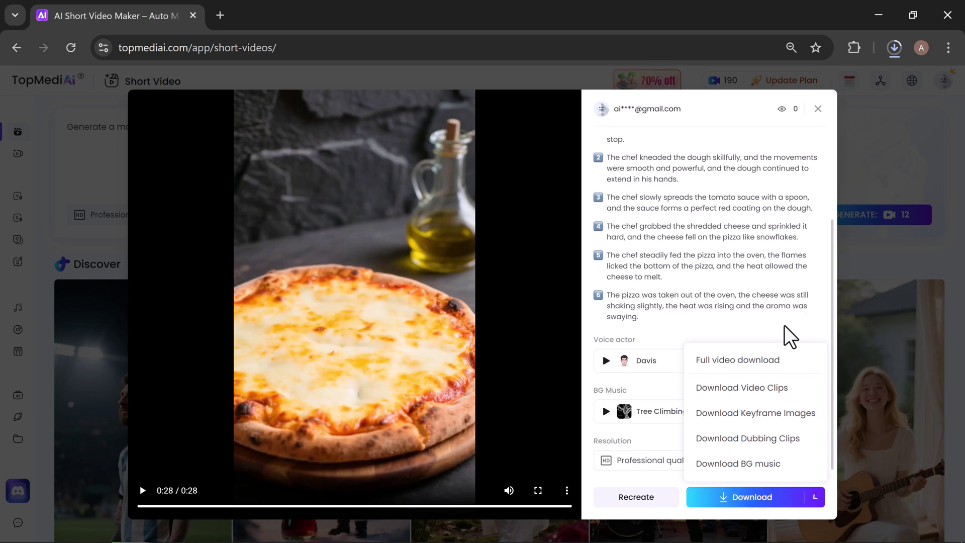
click(22, 146)
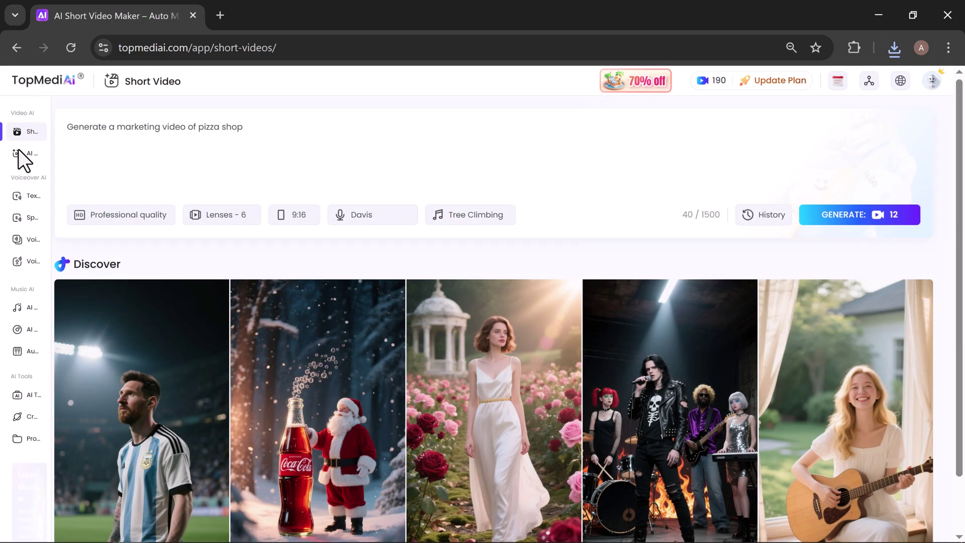
Step: Go back to the AI Video Generator's Image to Video page with Google Veo 3
click(19, 154)
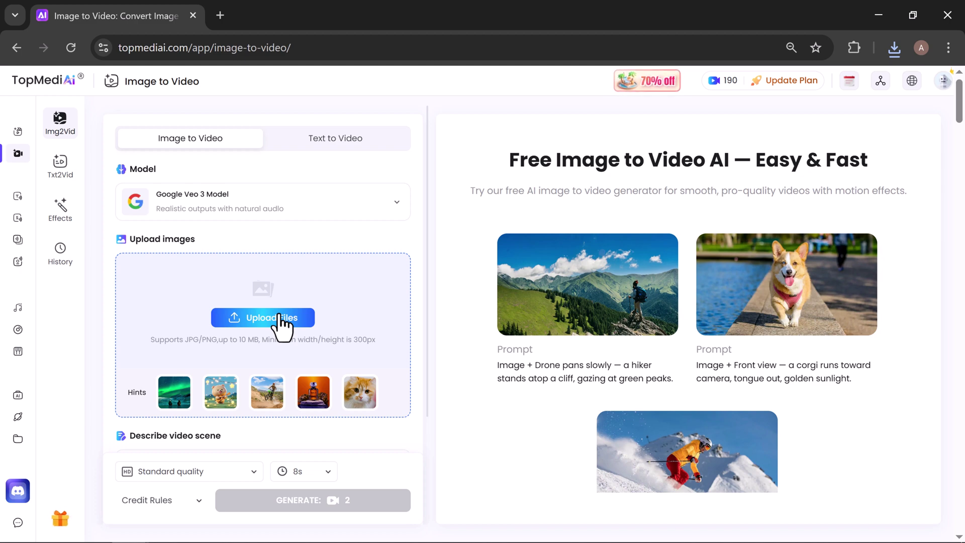
Step: Upload the red sports car photo and paste the coastal highway tracking-shot prompt
click(279, 317)
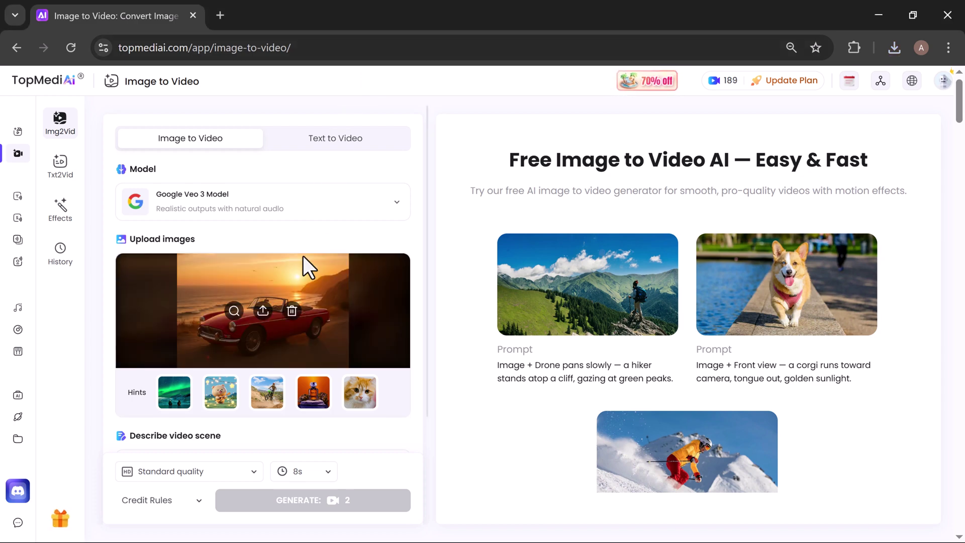
mouse_move(343, 380)
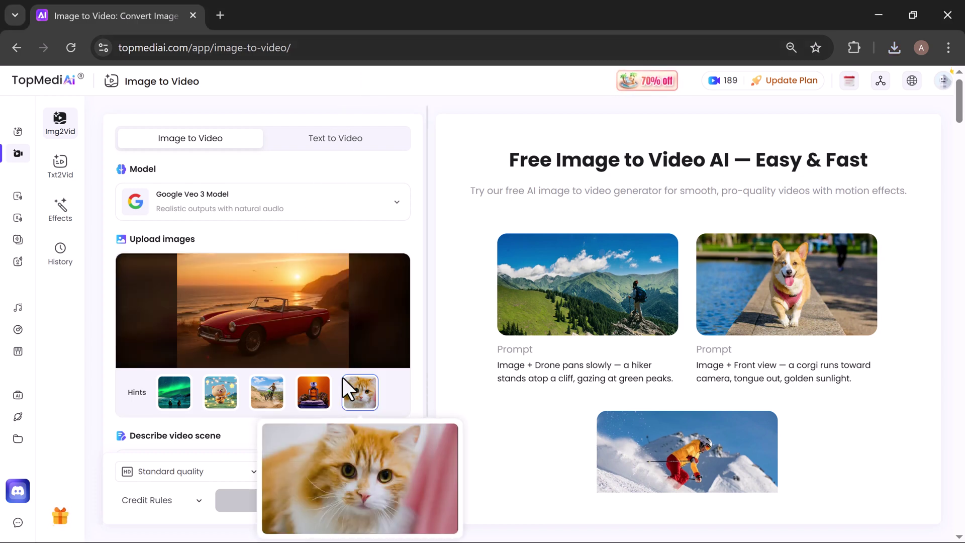
scroll(342, 377, down, 3)
click(174, 345)
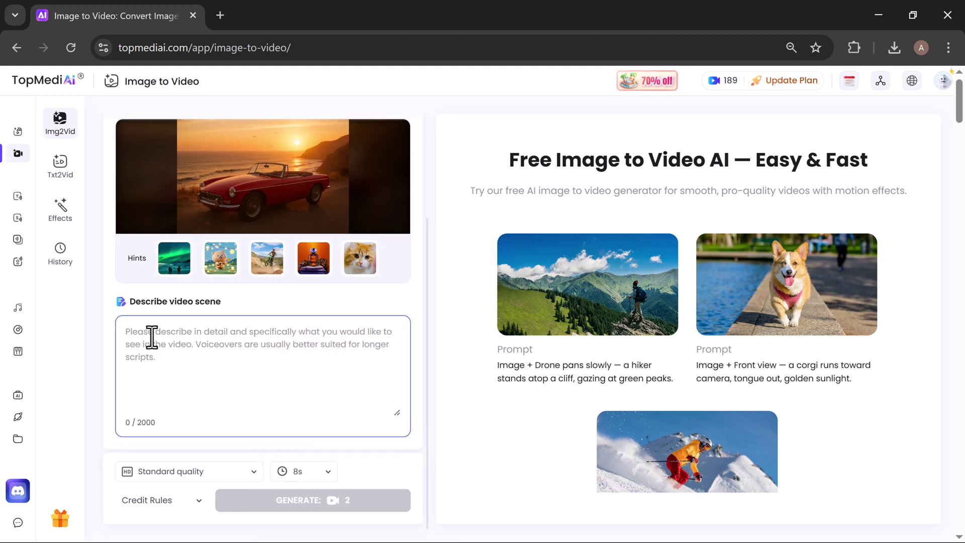
text(Smooth cinematic tracking shot of a red sports car speeding down a coastal highway with golden sunlight.)
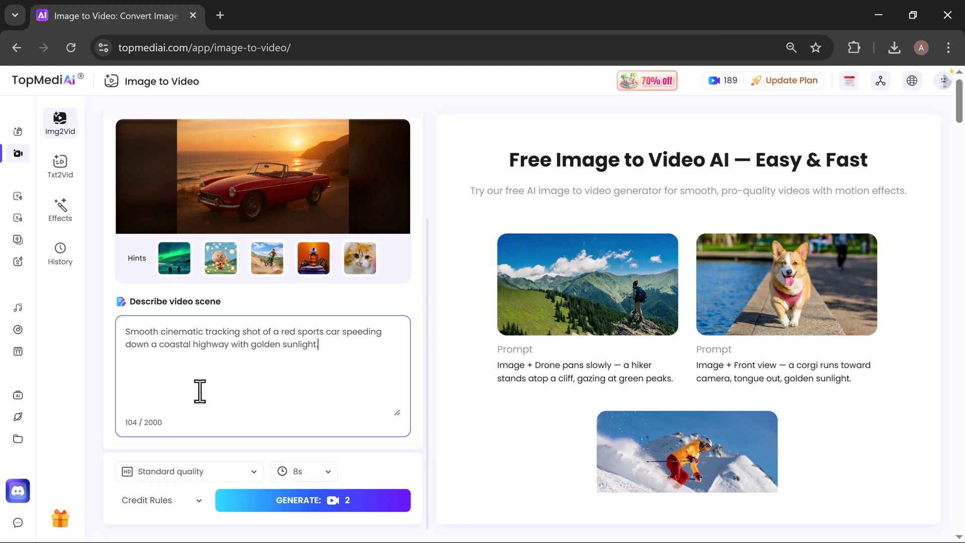
Step: Set Professional quality at 4 credits, keeping the 8s duration
scroll(200, 391, down, 1)
scroll(199, 391, down, 2)
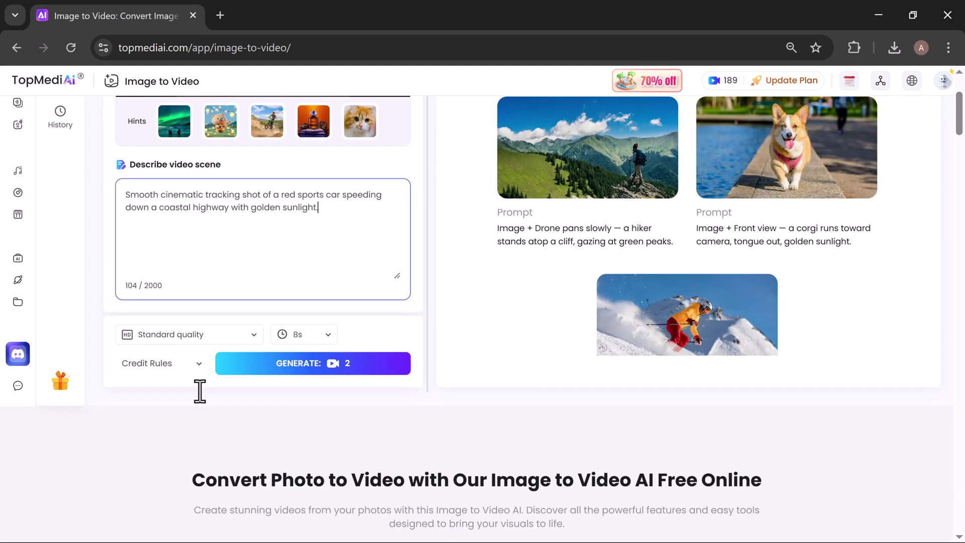
click(171, 337)
click(171, 337)
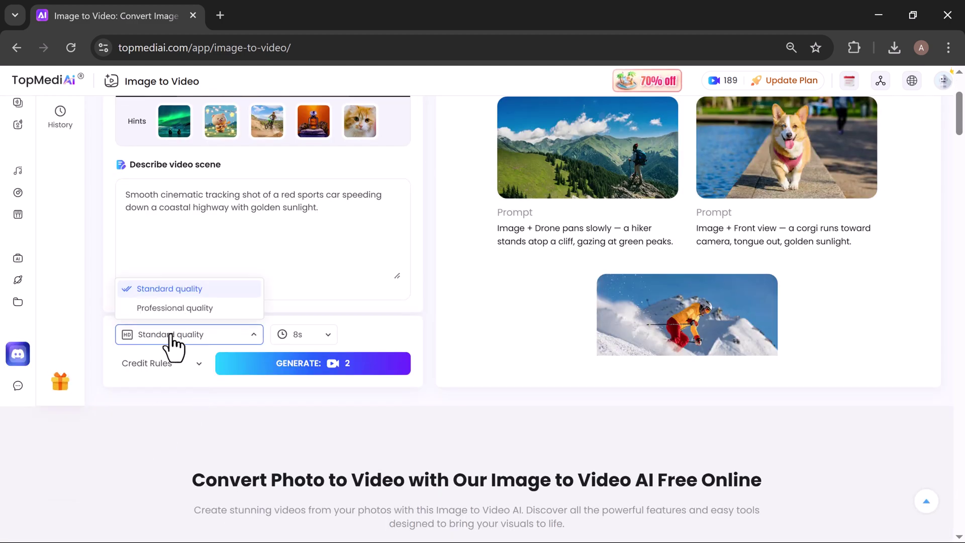
click(186, 308)
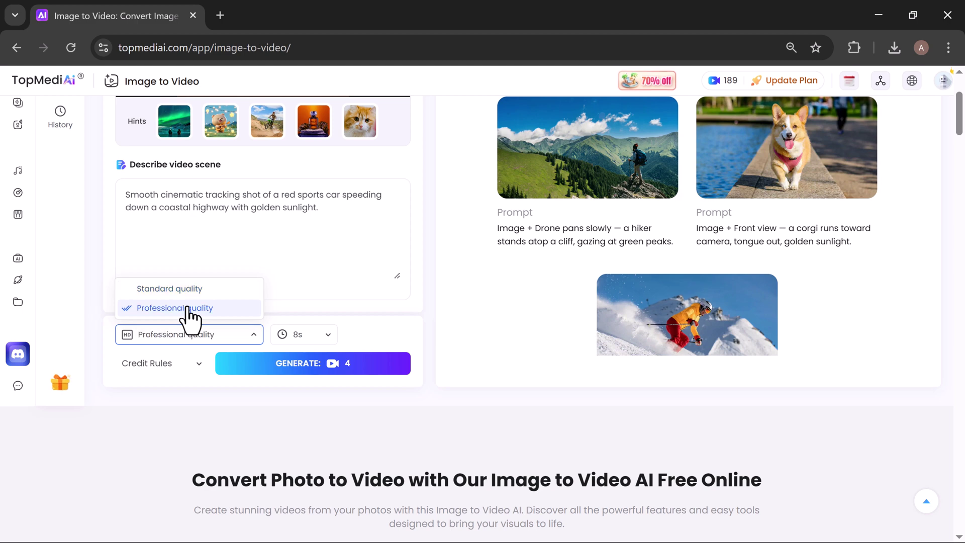
click(296, 340)
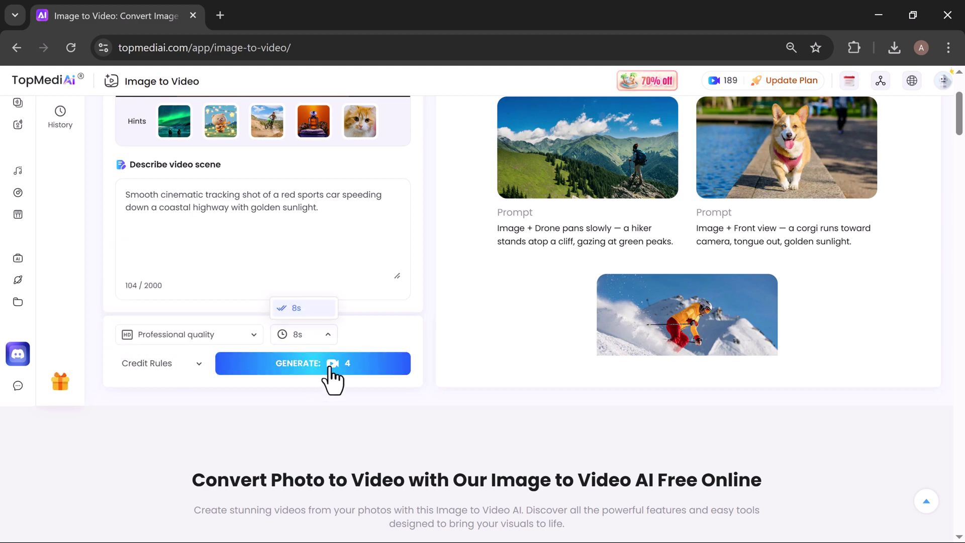
Step: Generate the 8-second red sports car clip and play the result
click(311, 369)
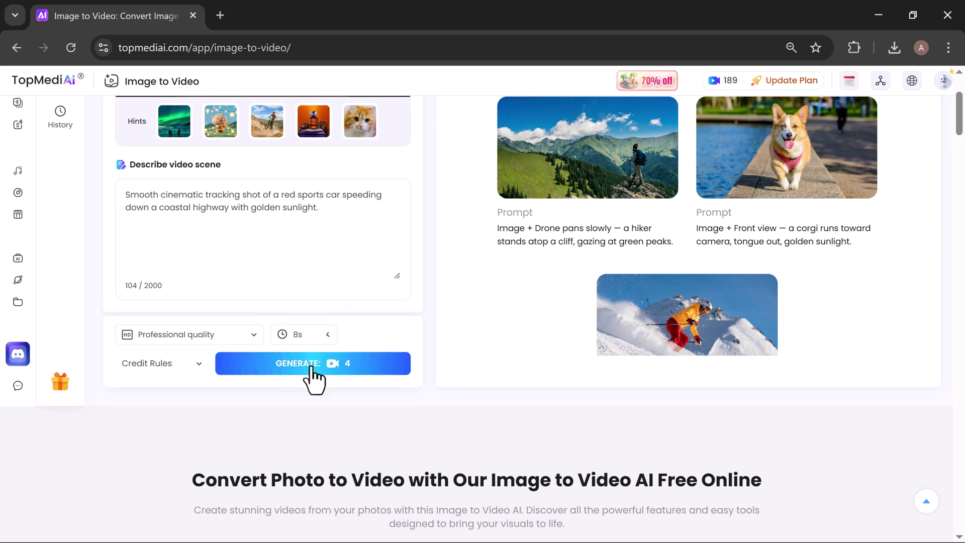
click(311, 370)
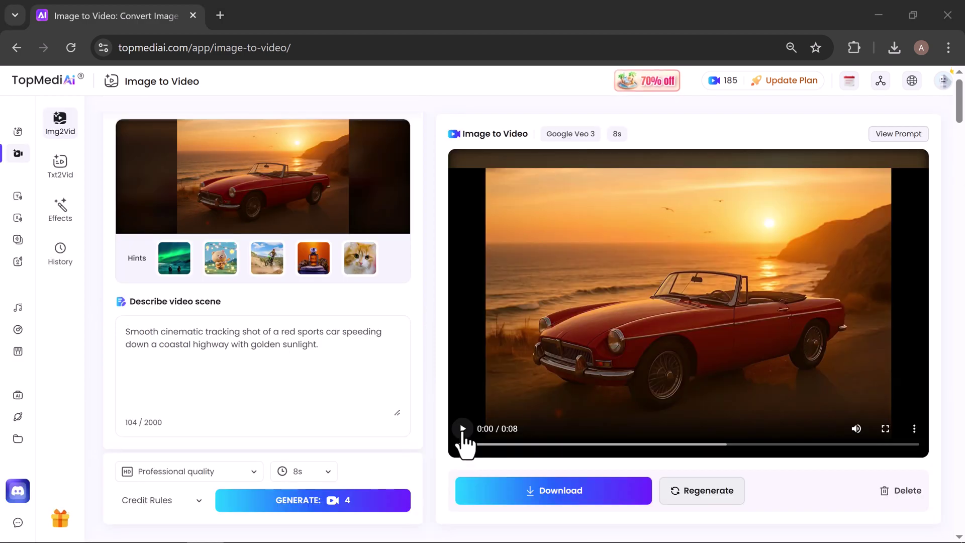
click(463, 429)
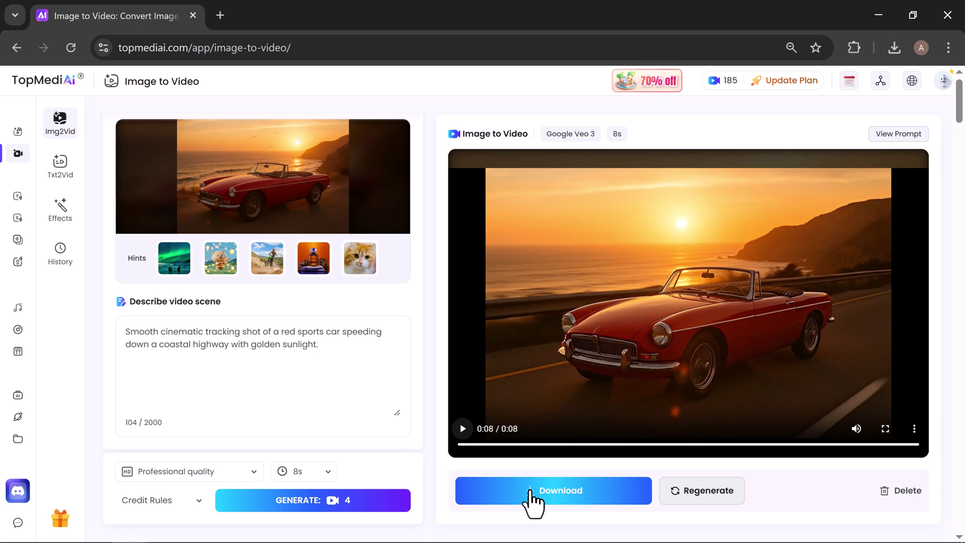
Step: In Text to Video, paste the slow-motion knife-slicing-mango scene description
click(531, 493)
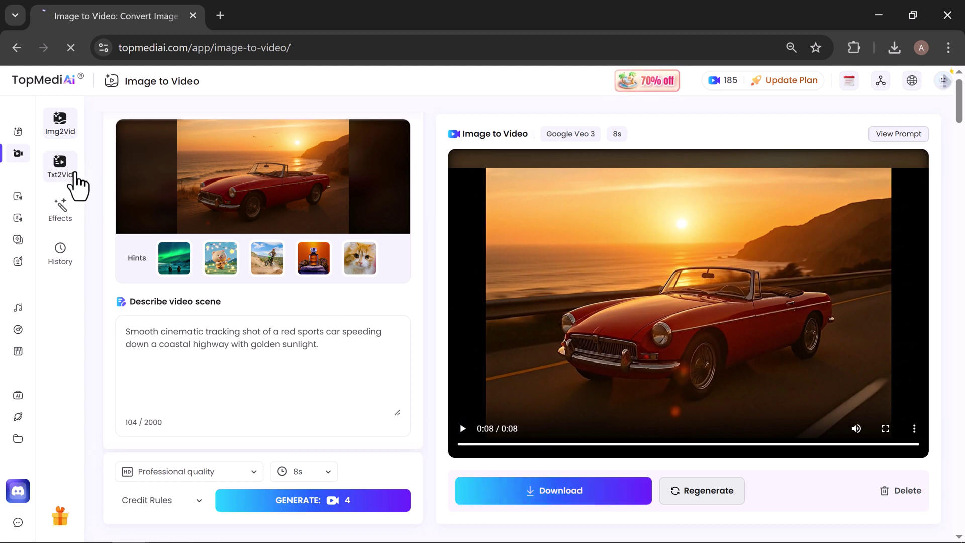
click(53, 174)
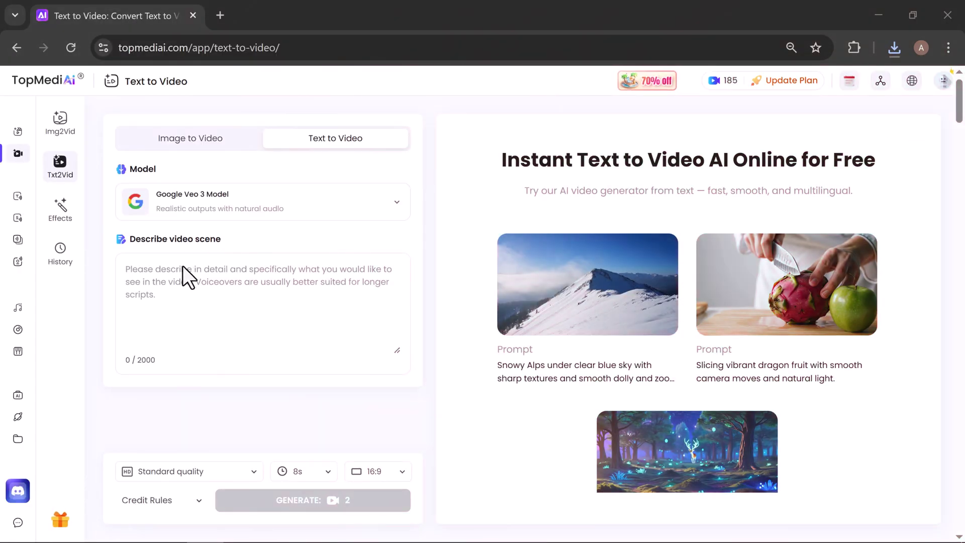
click(183, 265)
click(156, 279)
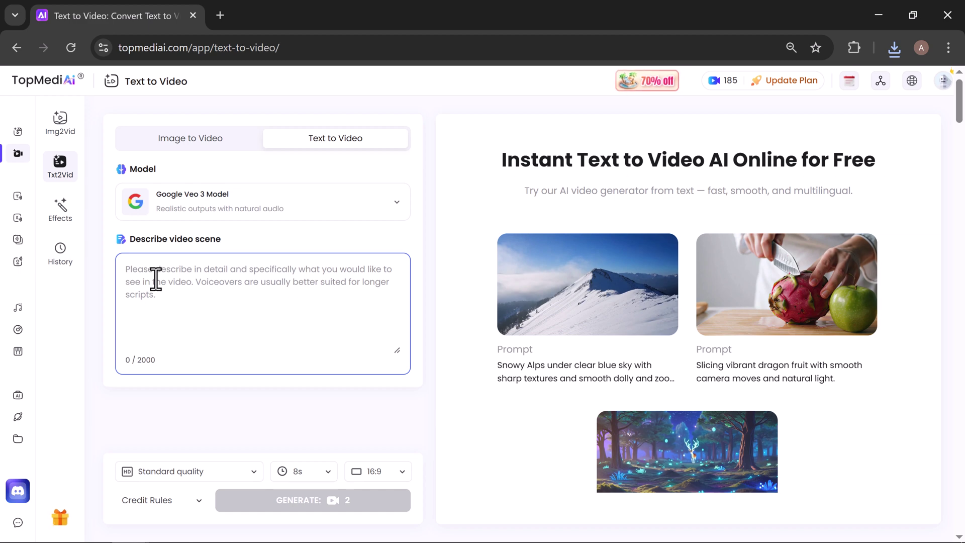
text(A slow-motion view of a knife cutting through a vibrant mango. The golden slices fall gently, showcasing rich texture and juiciness.)
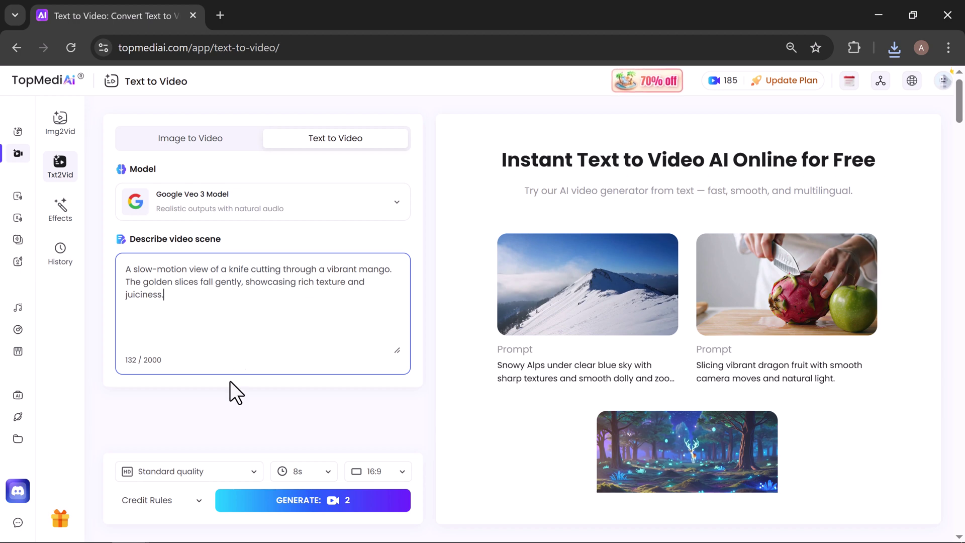
Step: Choose Professional quality and confirm 8s duration and 16:9 aspect ratio
click(176, 469)
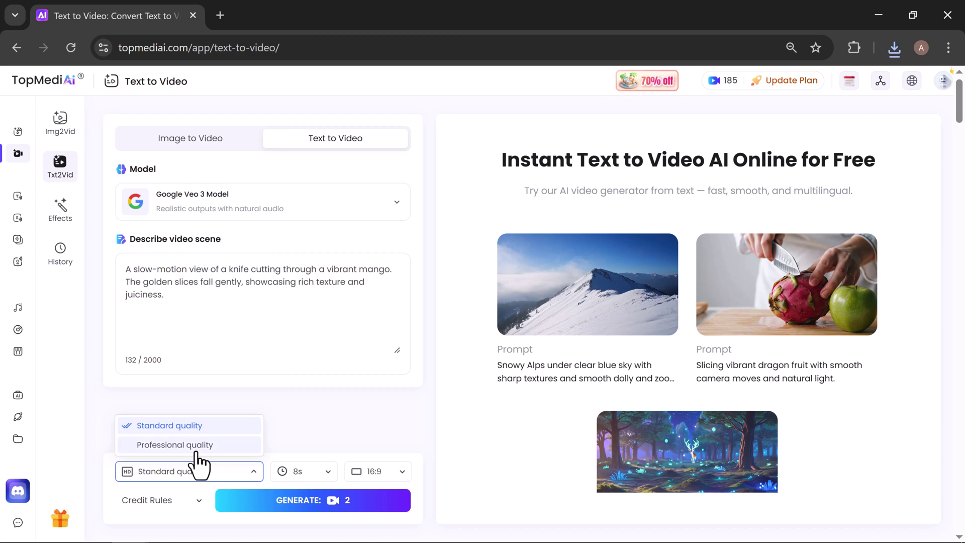
click(198, 451)
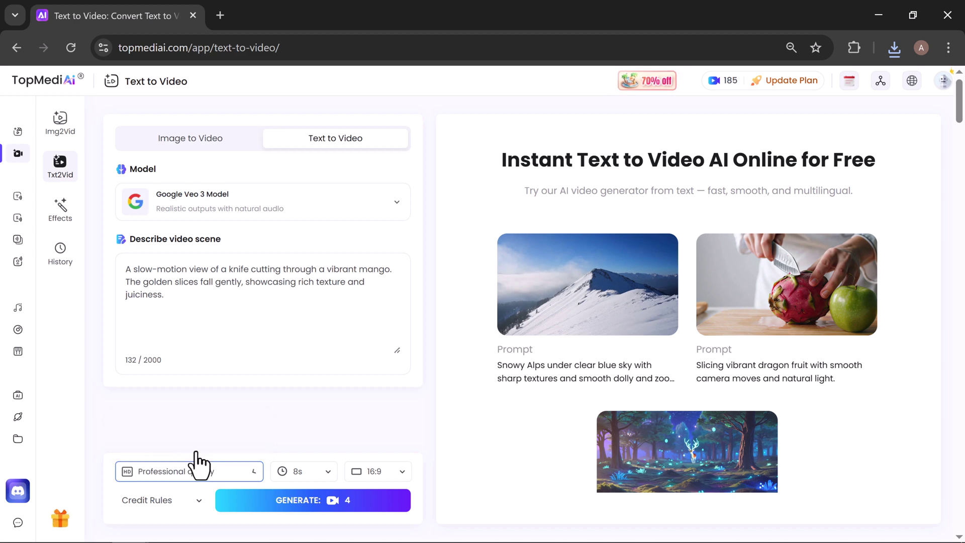
click(316, 484)
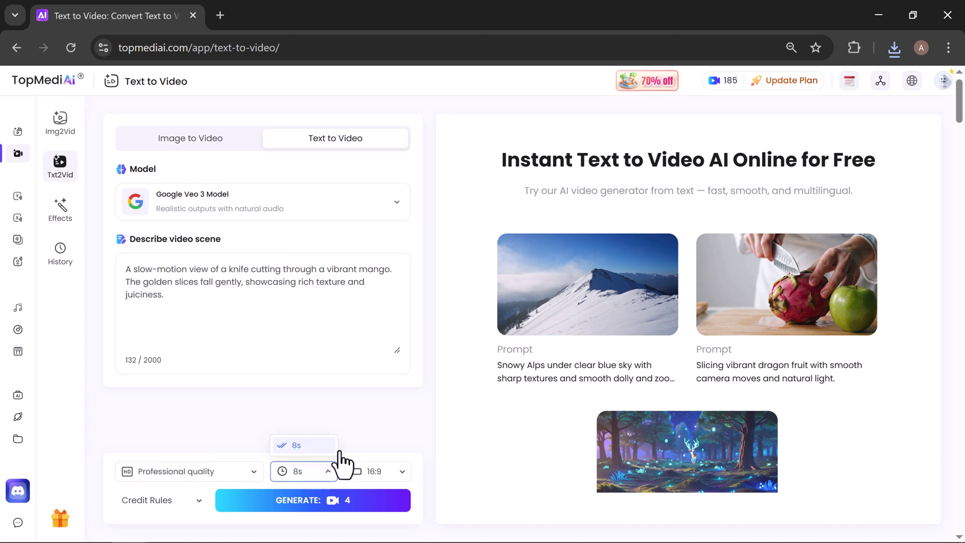
click(384, 477)
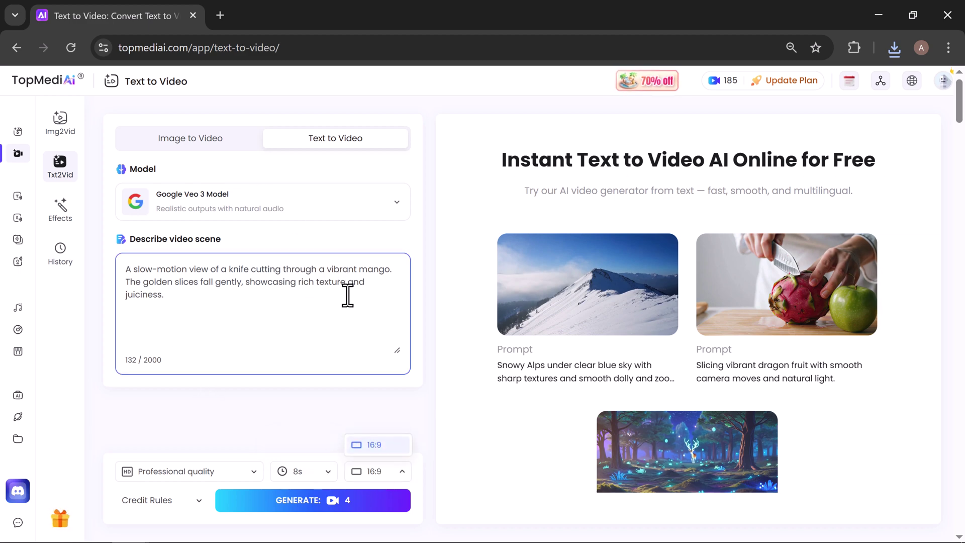
Step: Generate the 8-second mango-slicing clip and play it back, then replay it
click(302, 502)
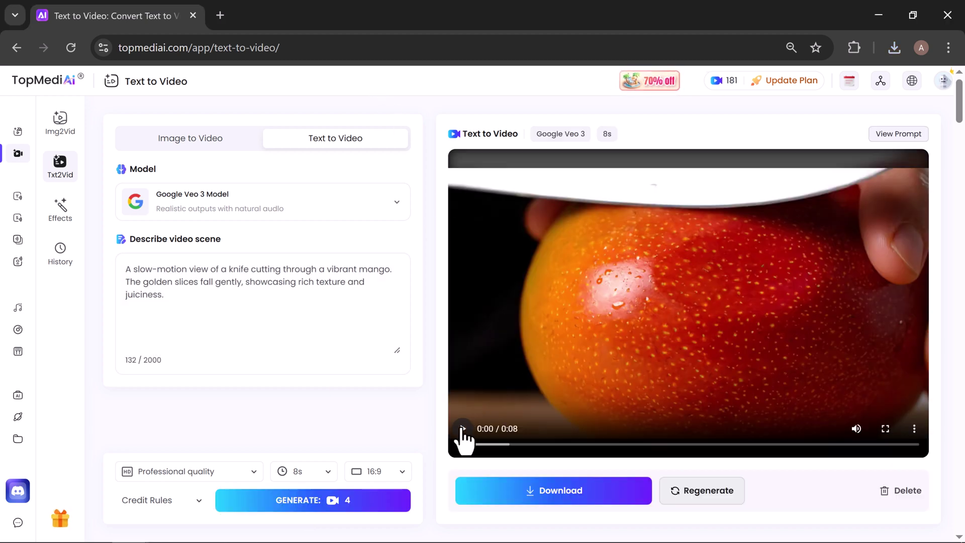
click(465, 431)
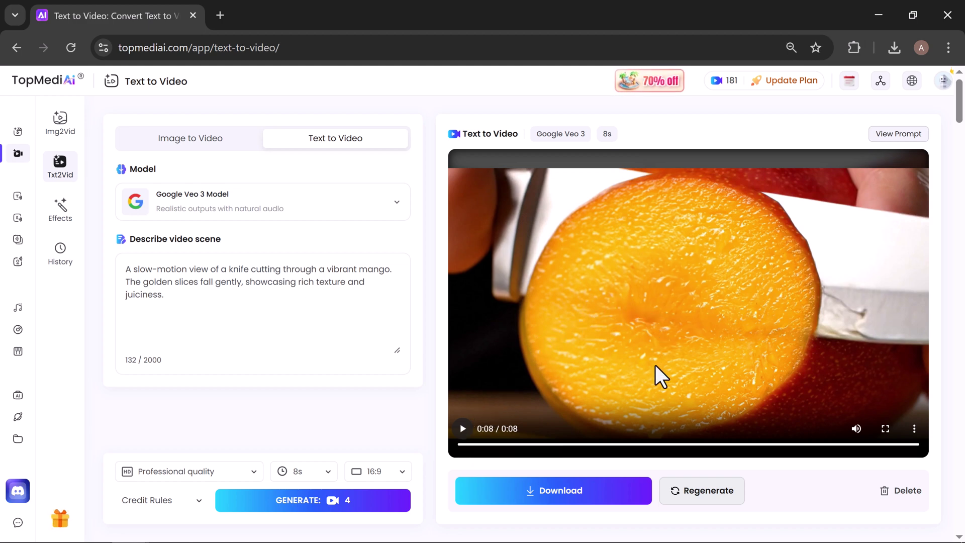
click(678, 490)
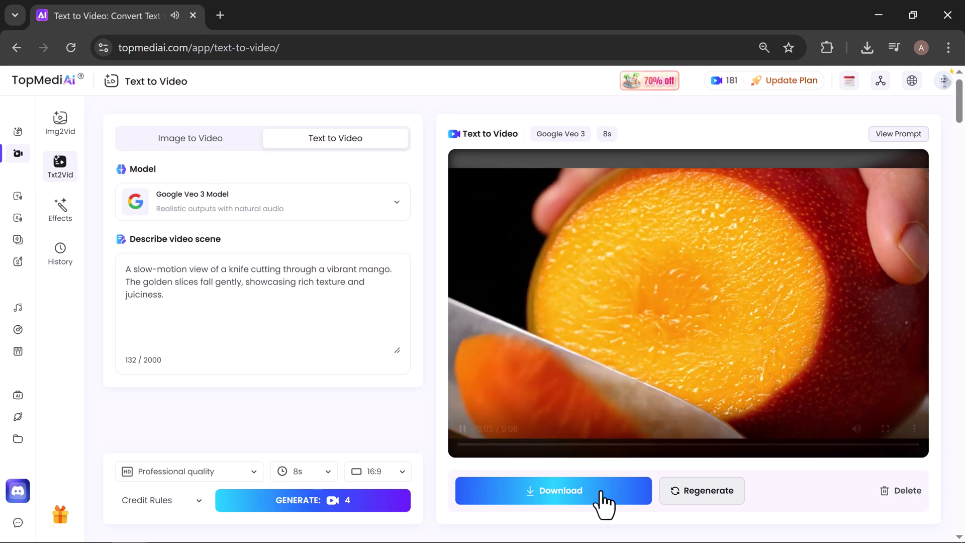
click(463, 429)
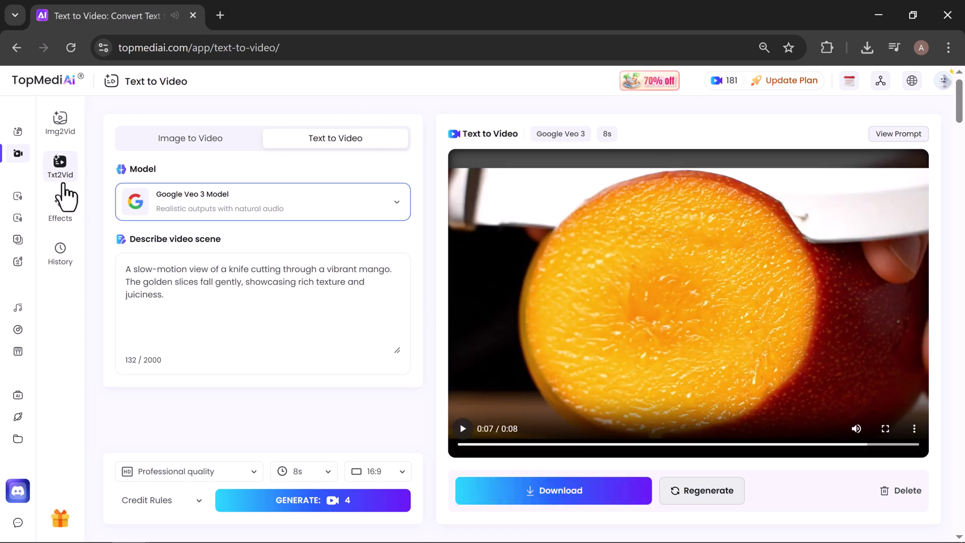
Step: Browse the Popular video effects and open the AI Laugh Generator
click(61, 212)
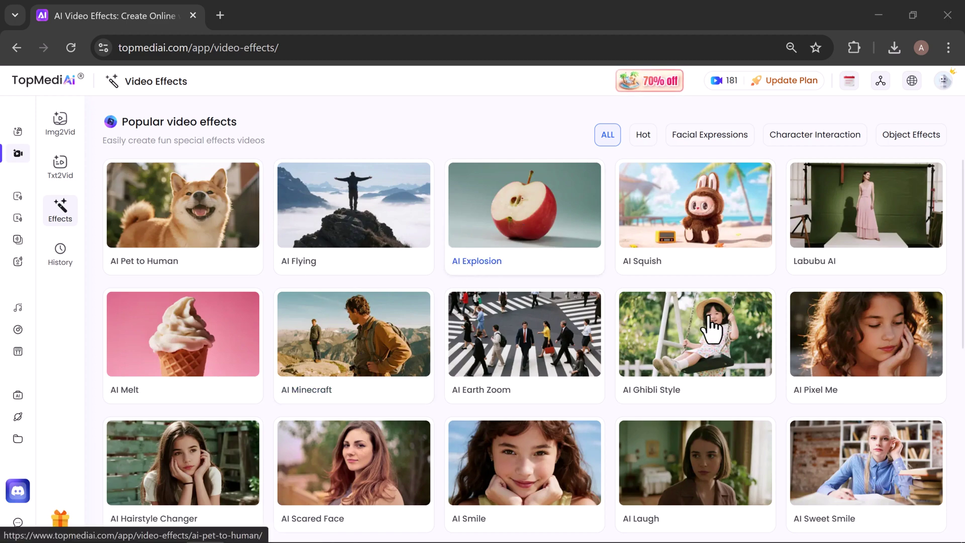
scroll(706, 334, down, 7)
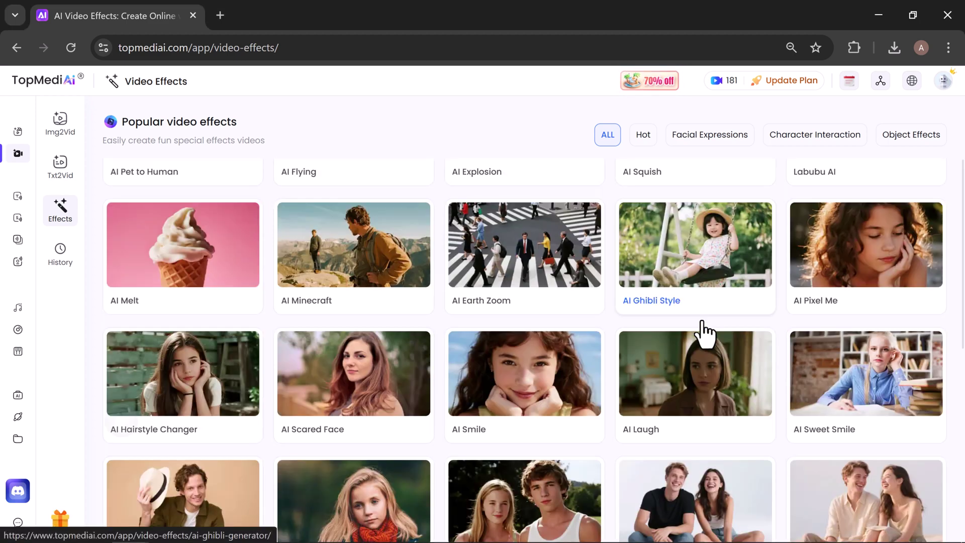
scroll(706, 335, down, 1)
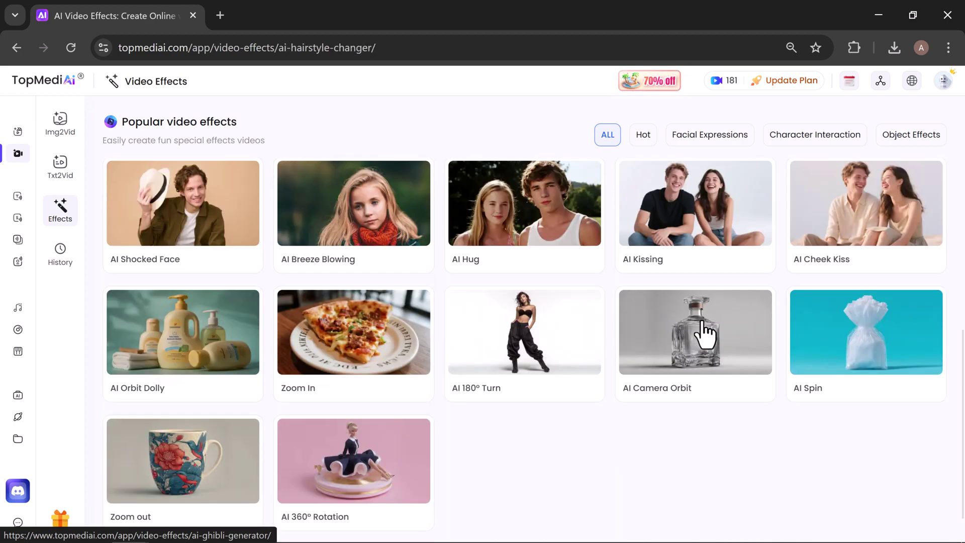
scroll(706, 334, up, 5)
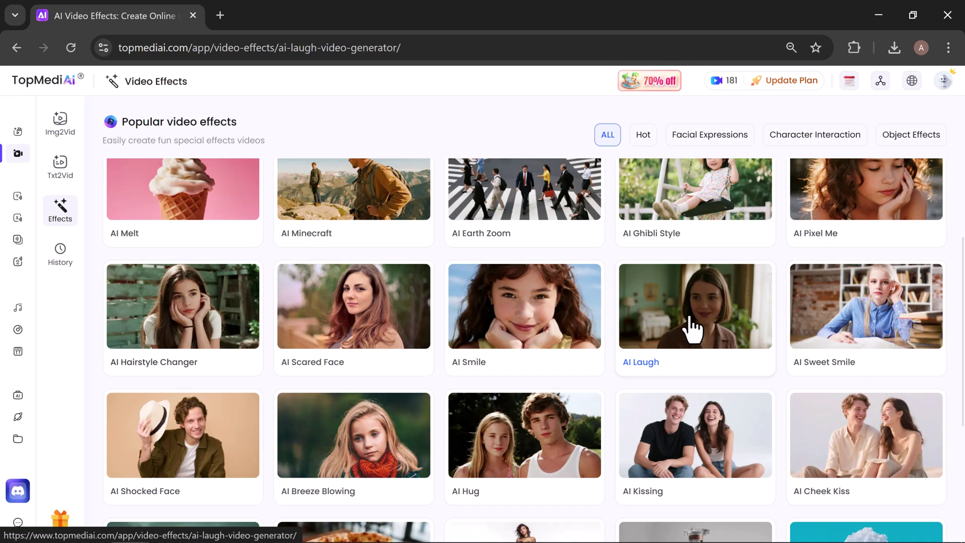
click(693, 329)
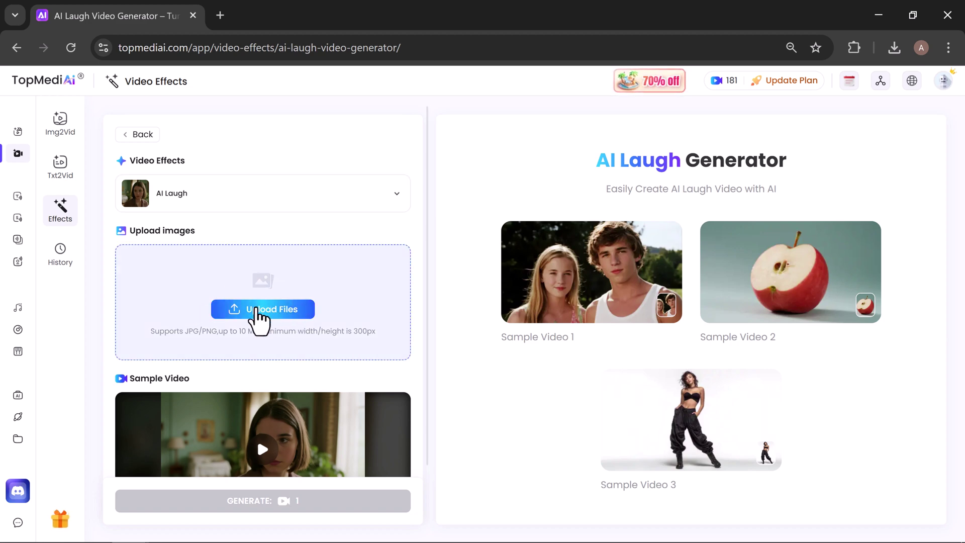
Step: Upload the woman's portrait, generate the 4-second AI Laugh video, and play it
click(258, 311)
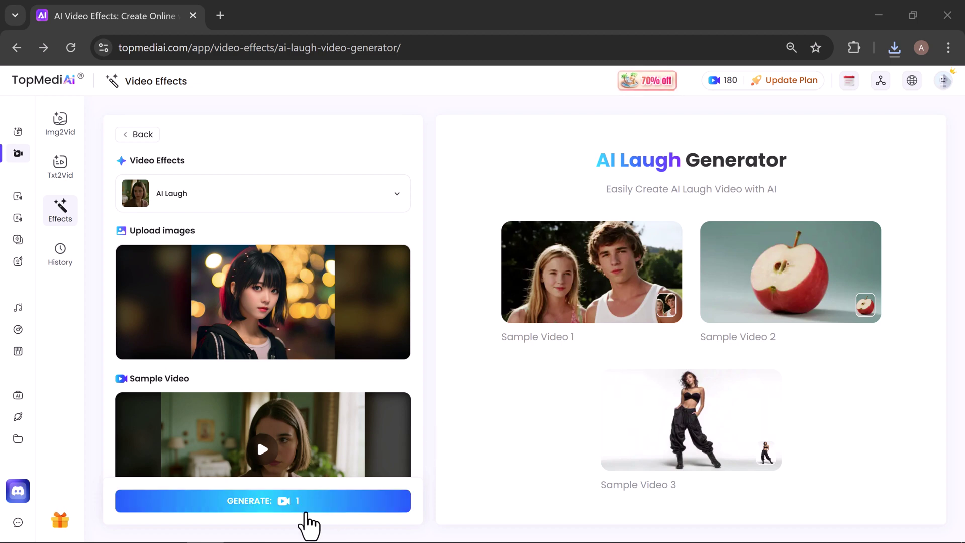
click(306, 506)
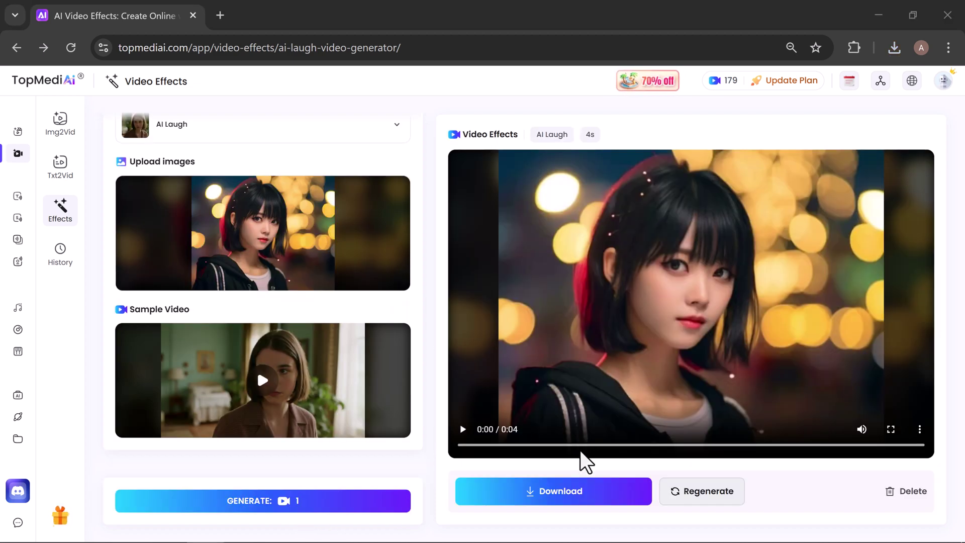
click(463, 429)
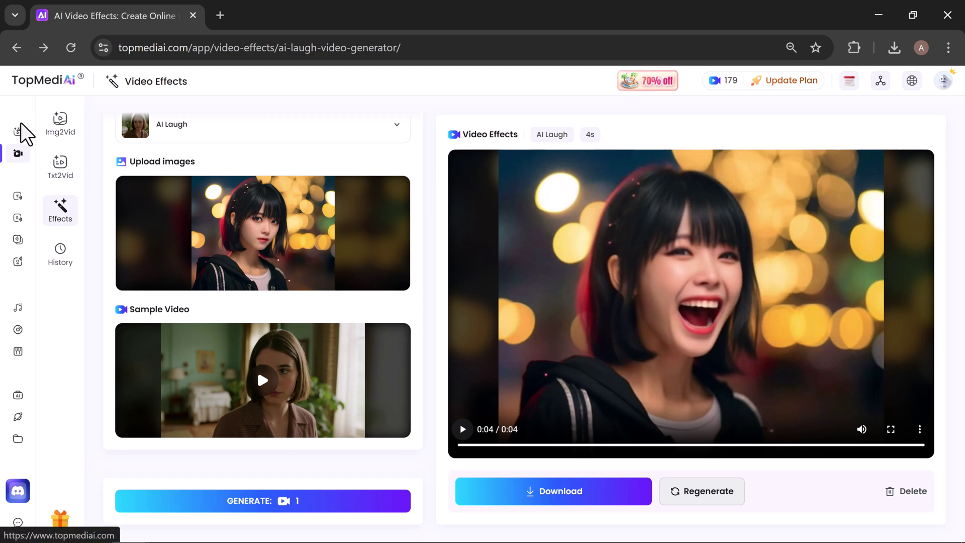
Step: Go to the topmediai.com home page and read down to the Info, About and Star Products footer
mouse_move(20, 127)
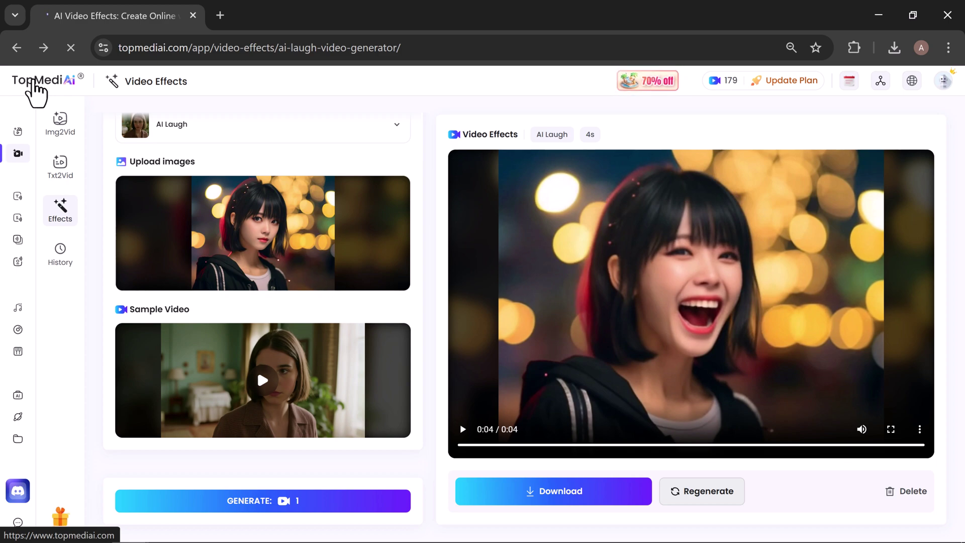
scroll(370, 74, down, 1)
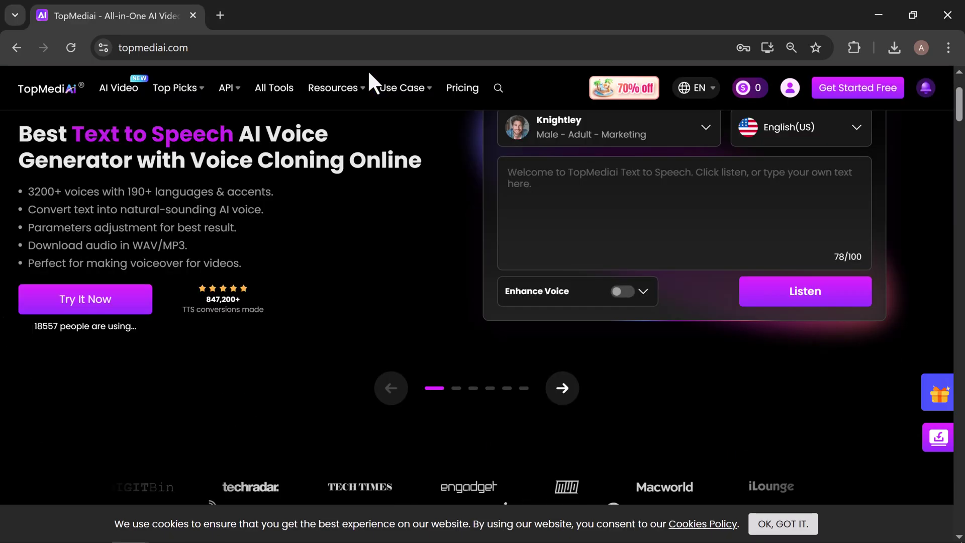
scroll(370, 73, down, 8)
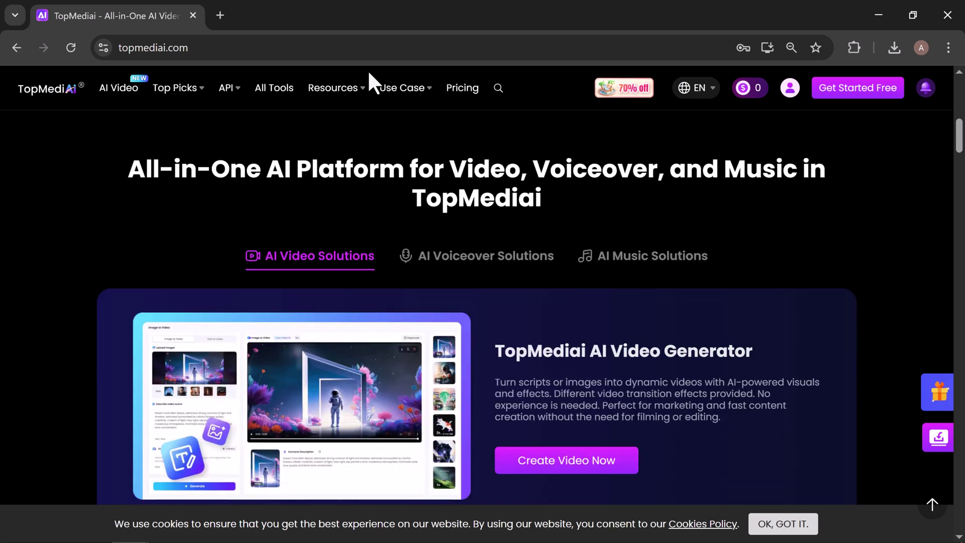
scroll(370, 74, down, 7)
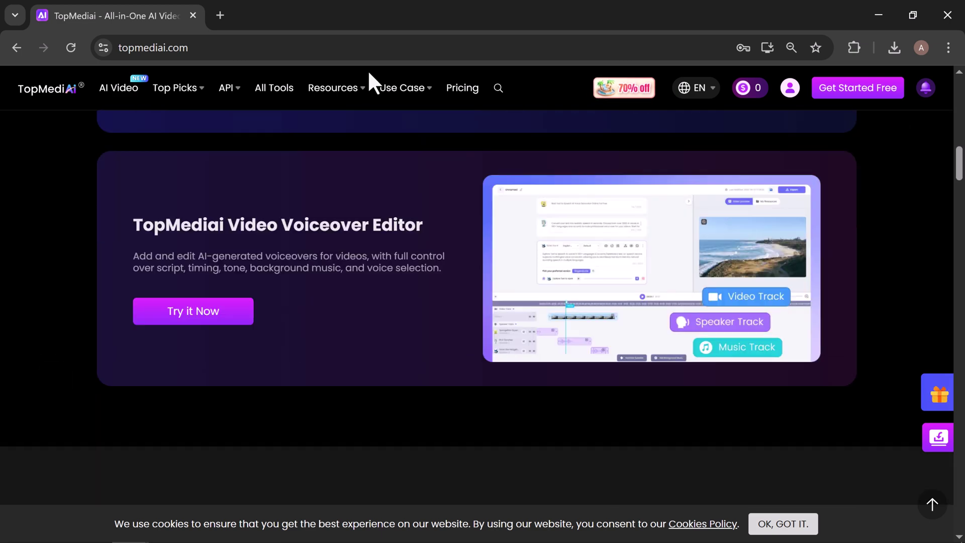
scroll(370, 73, down, 8)
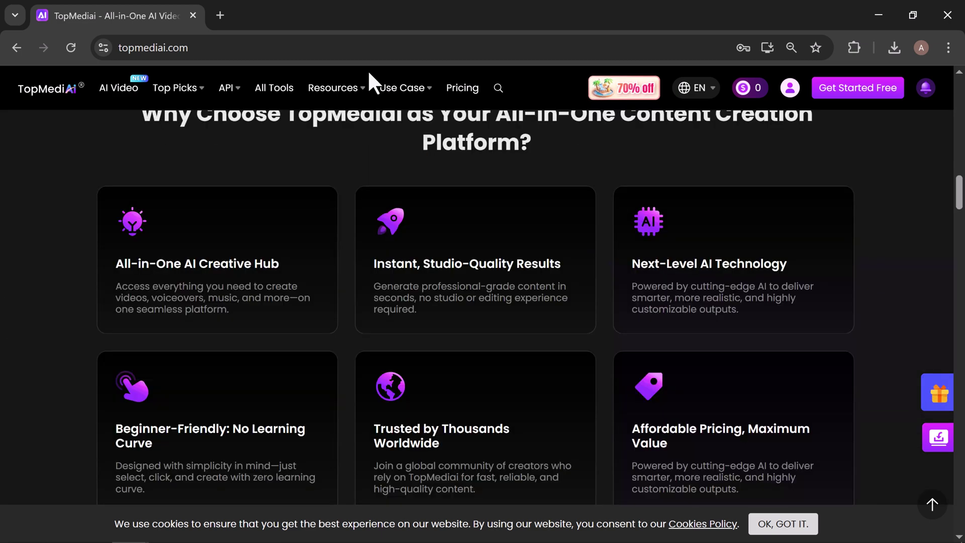
scroll(370, 73, down, 8)
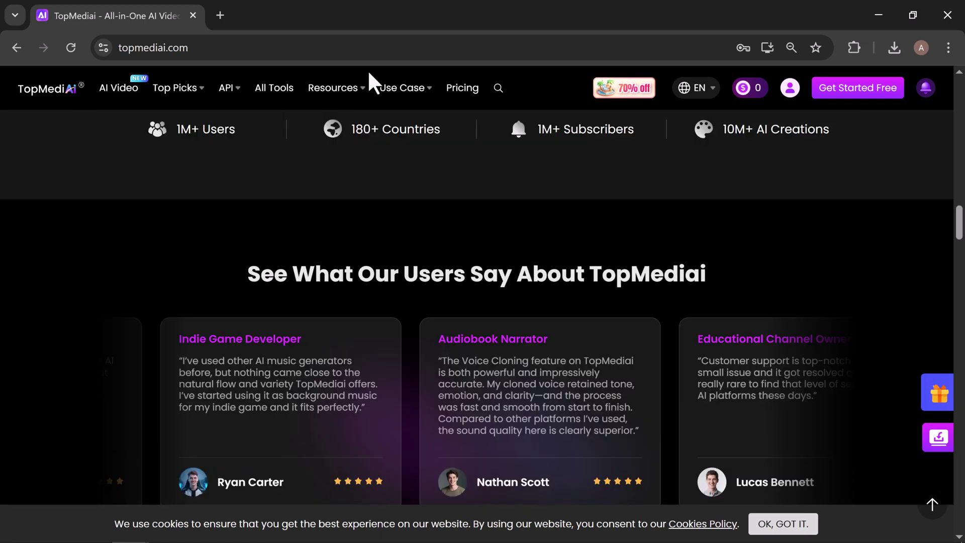
scroll(370, 73, down, 10)
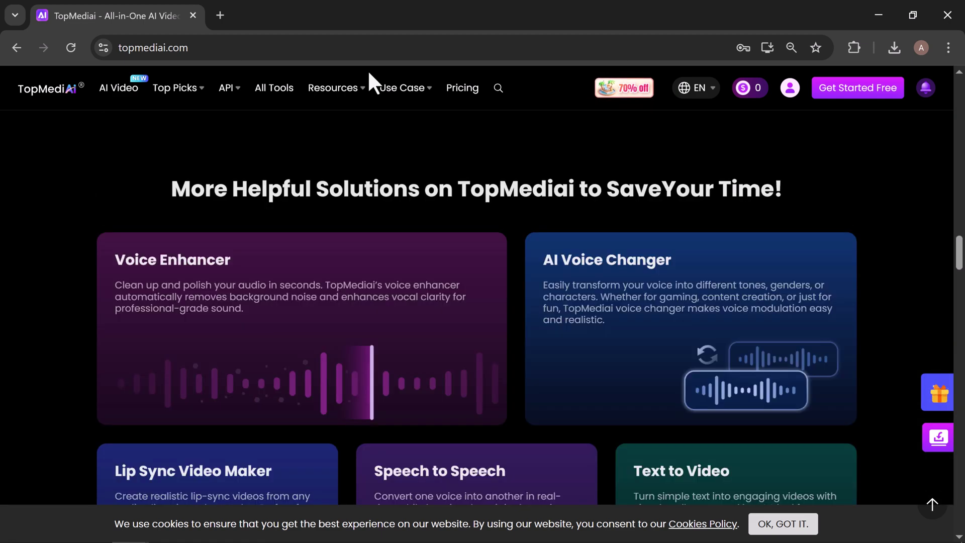
scroll(369, 73, down, 7)
scroll(369, 73, down, 6)
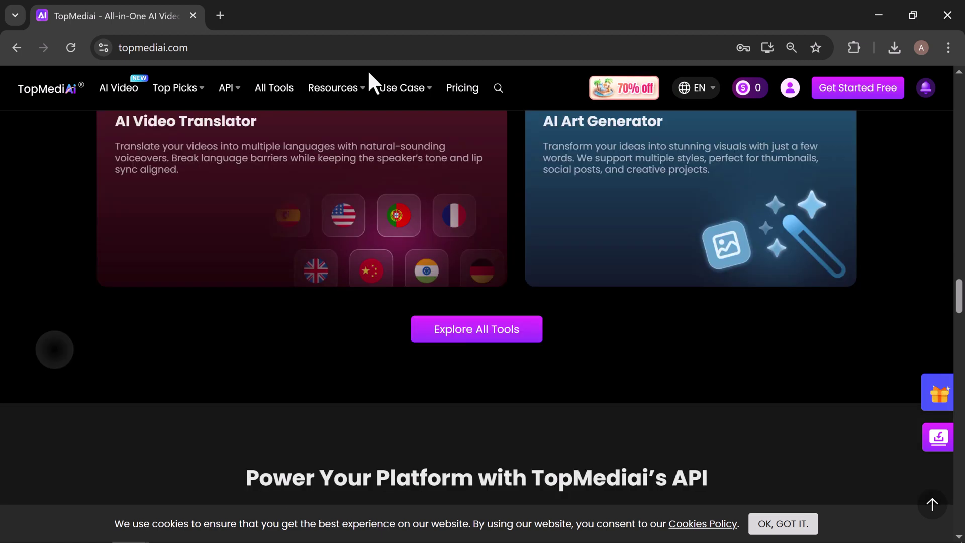
scroll(370, 73, down, 4)
scroll(369, 73, down, 5)
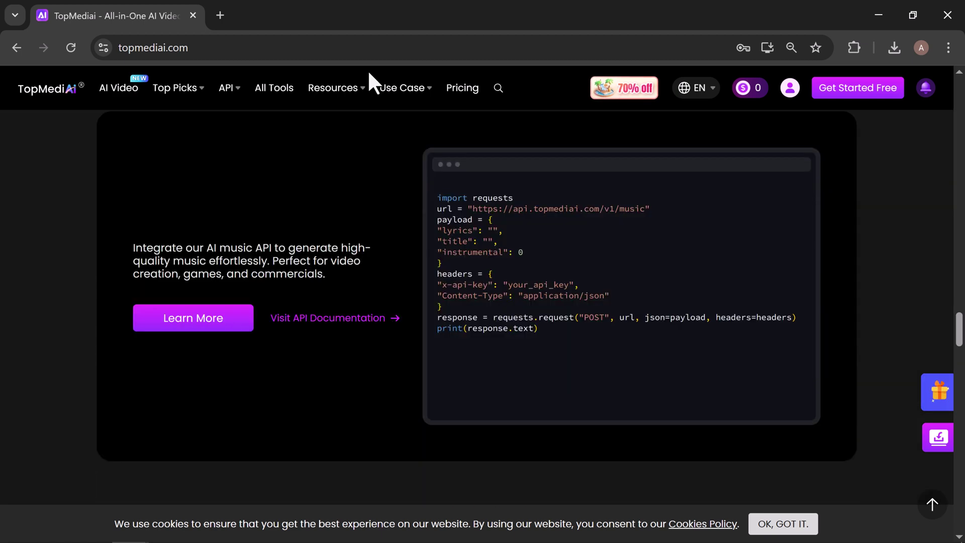
scroll(370, 73, down, 5)
scroll(369, 73, down, 3)
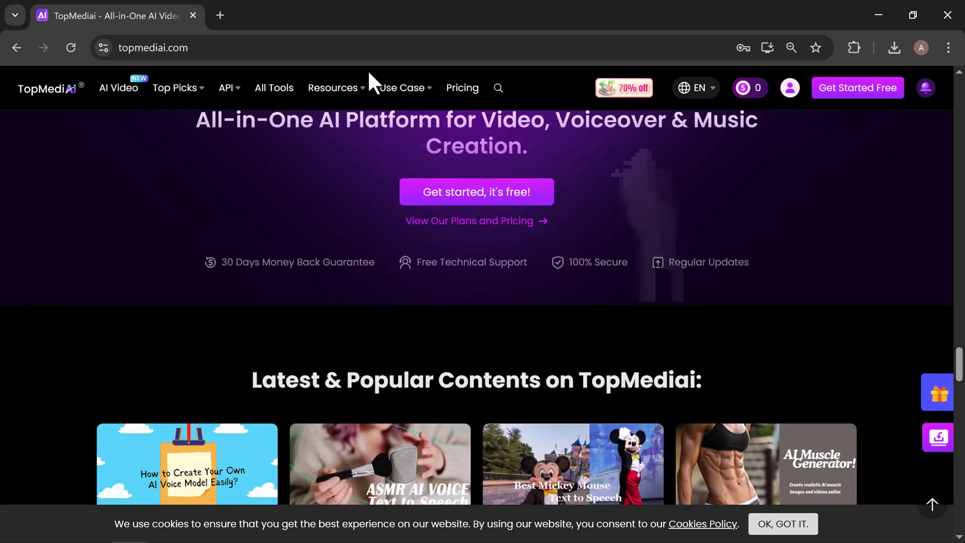
scroll(370, 72, down, 7)
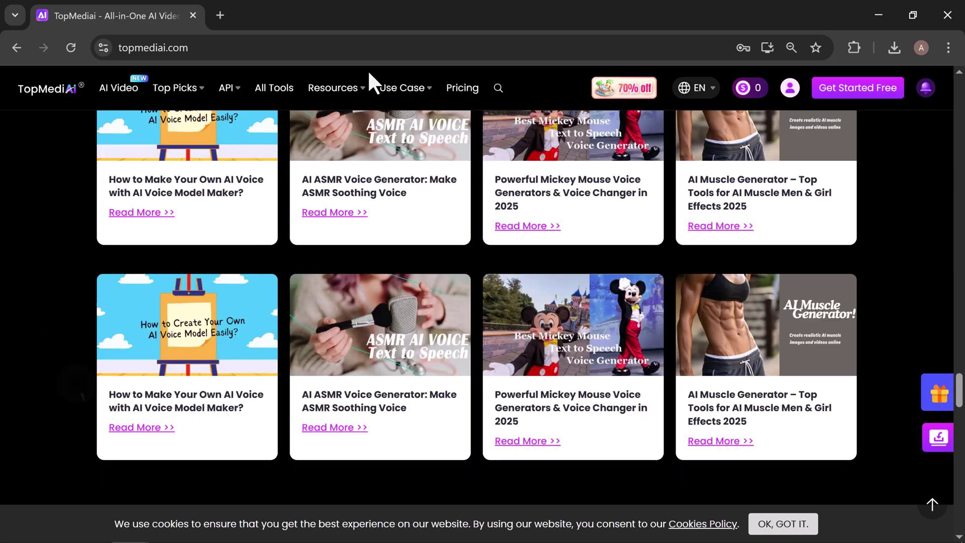
scroll(370, 73, down, 6)
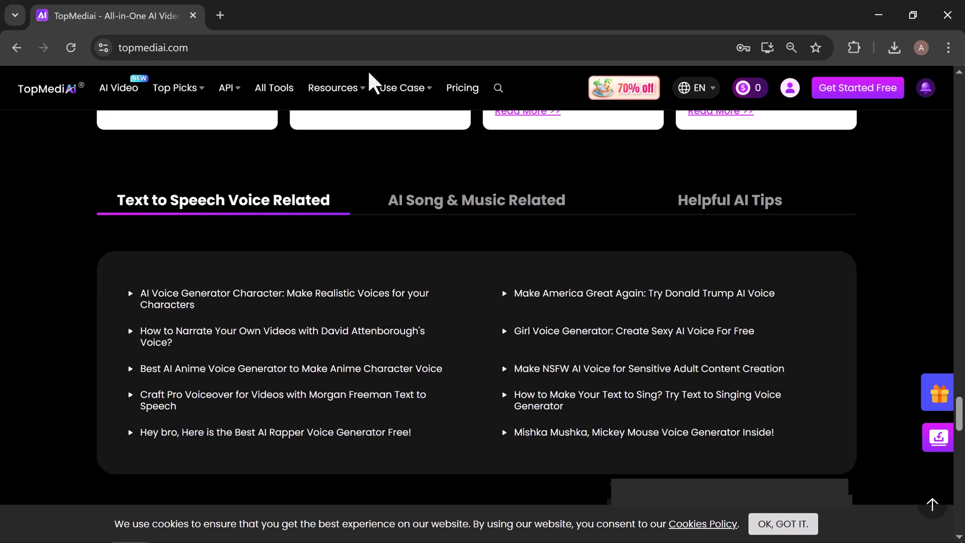
scroll(369, 73, down, 12)
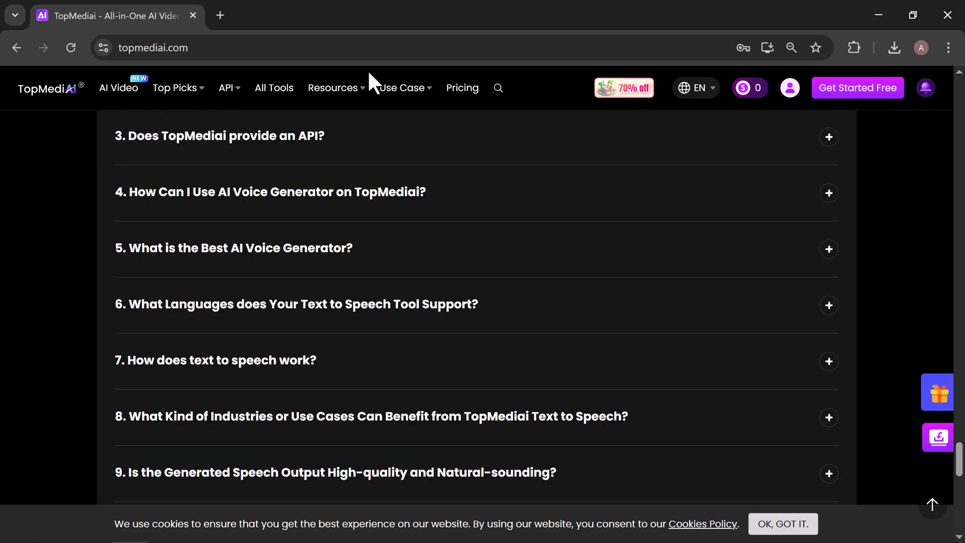
scroll(370, 73, down, 9)
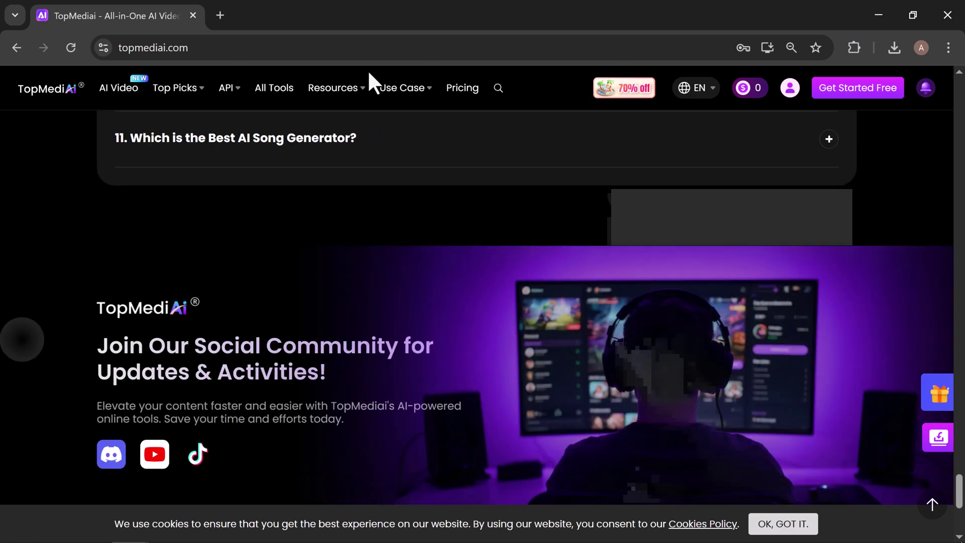
scroll(370, 73, down, 6)
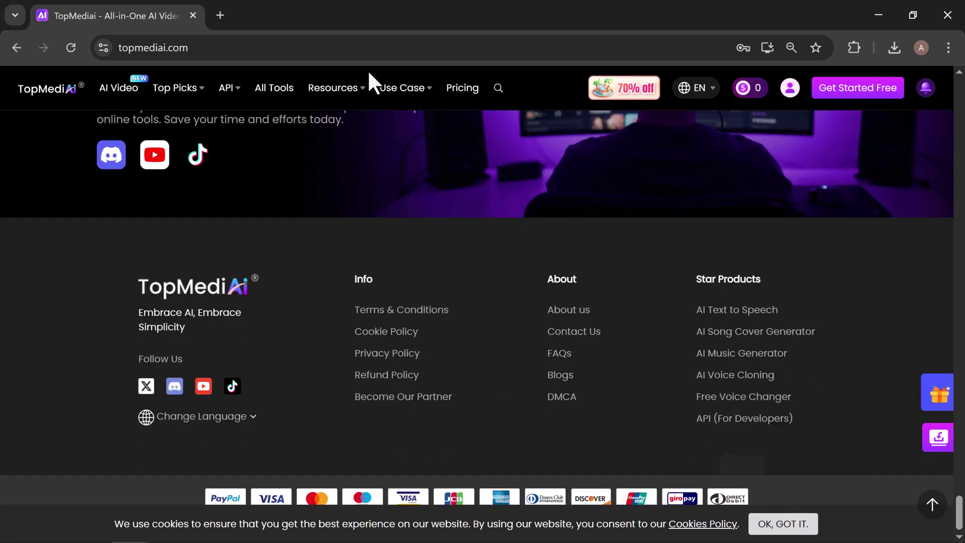